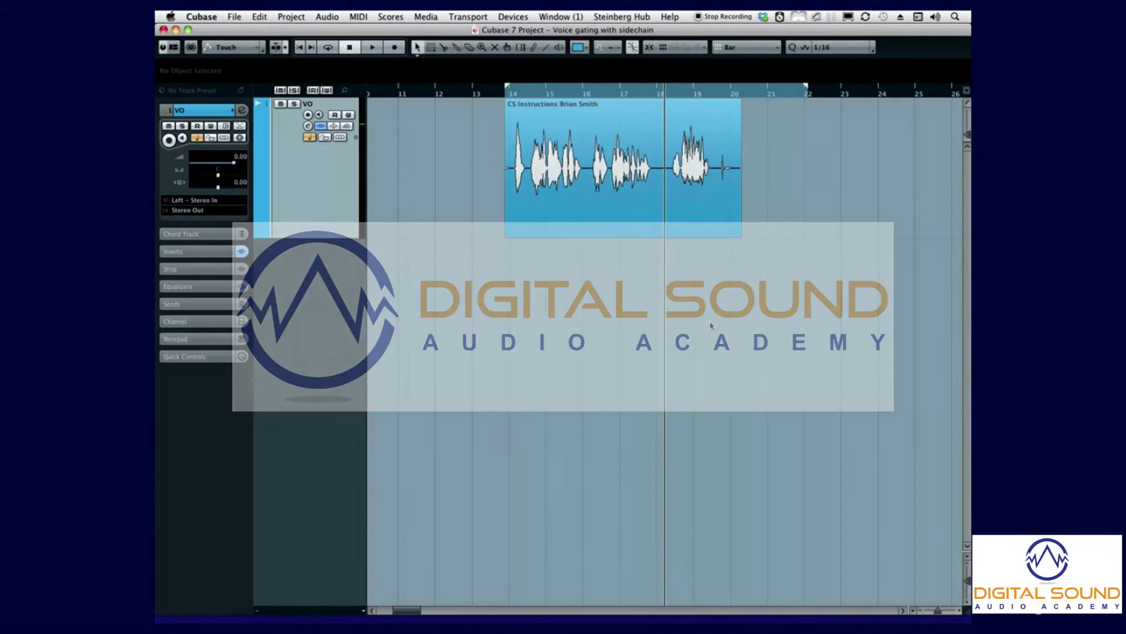
- Select the VO voiceover event, zoom in on it, and play it from its start
scroll(591, 311, right, 2)
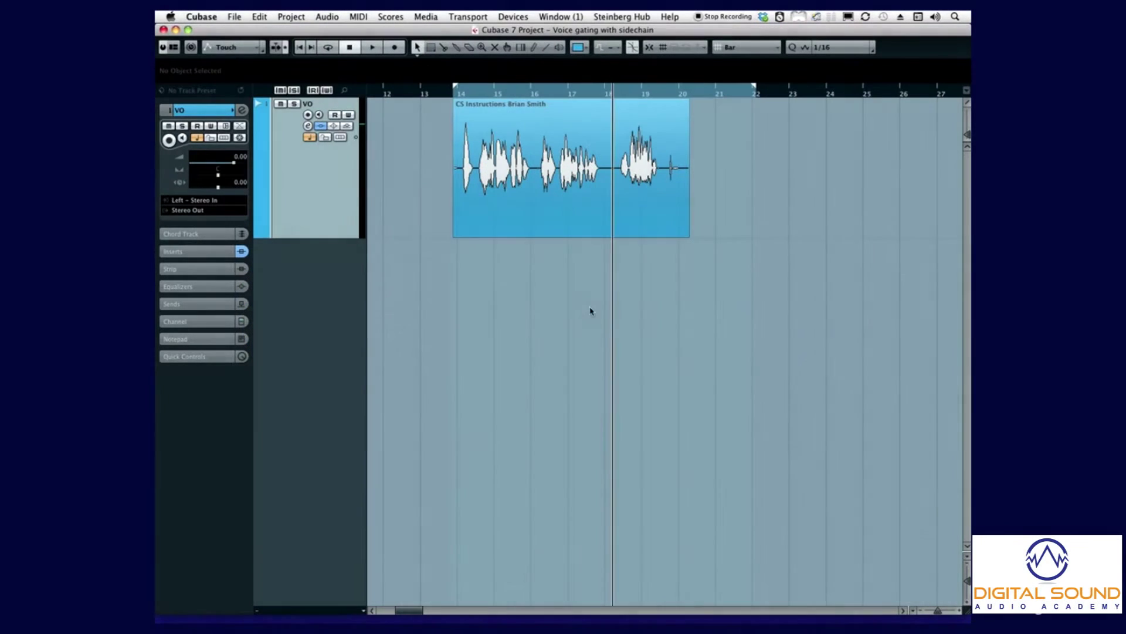
click(574, 225)
key(h)
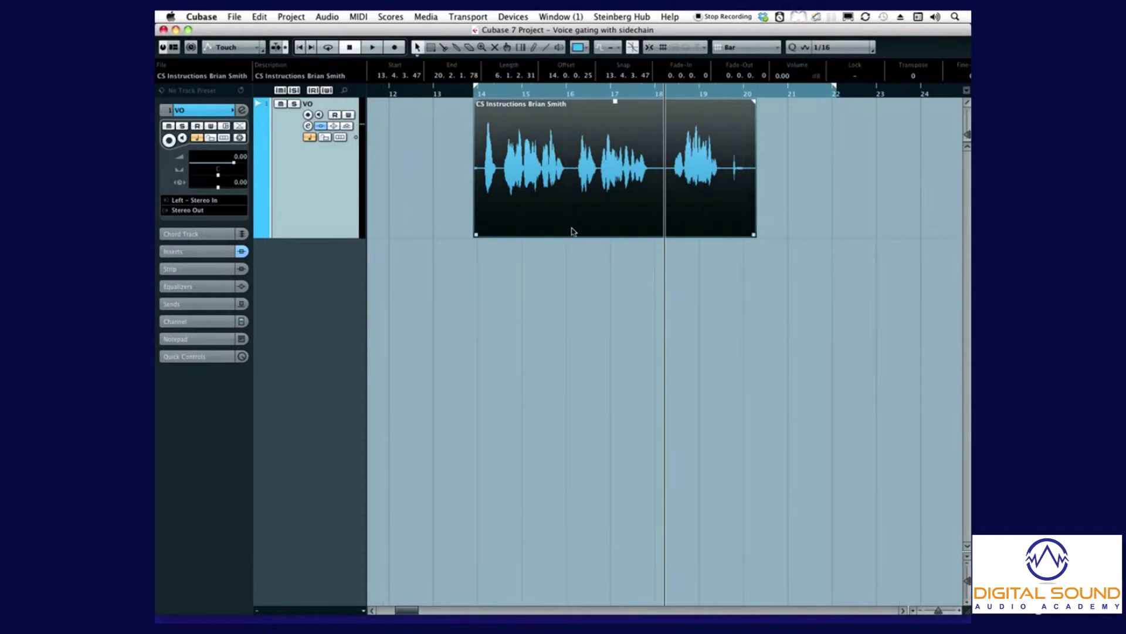
click(591, 311)
scroll(478, 189, left, 2)
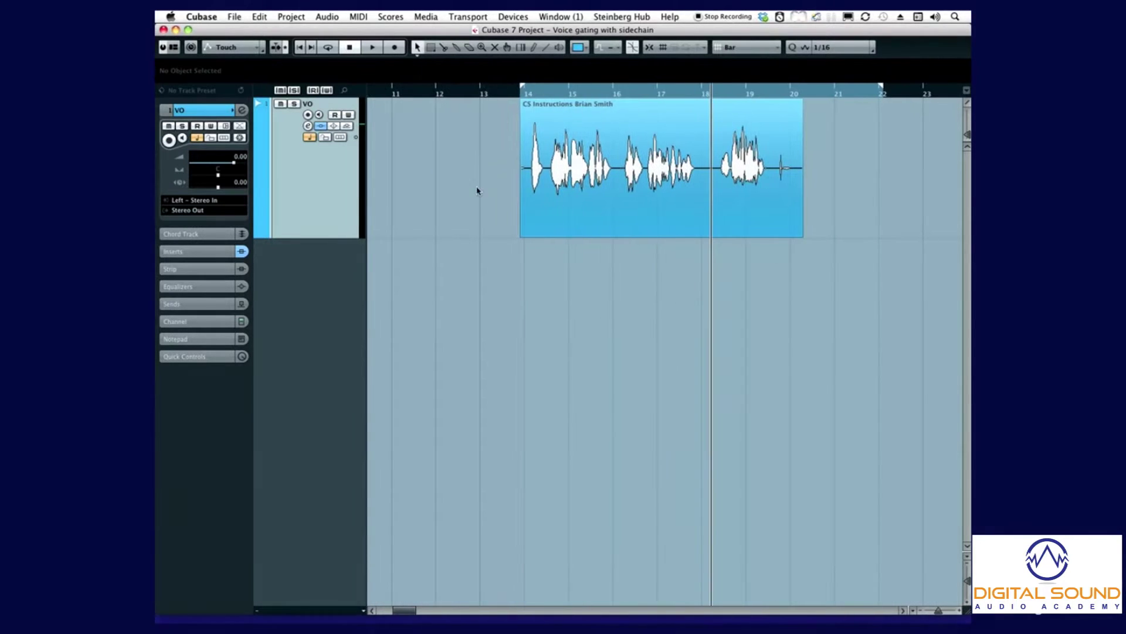
click(560, 186)
scroll(548, 226, right, 2)
click(563, 297)
click(553, 196)
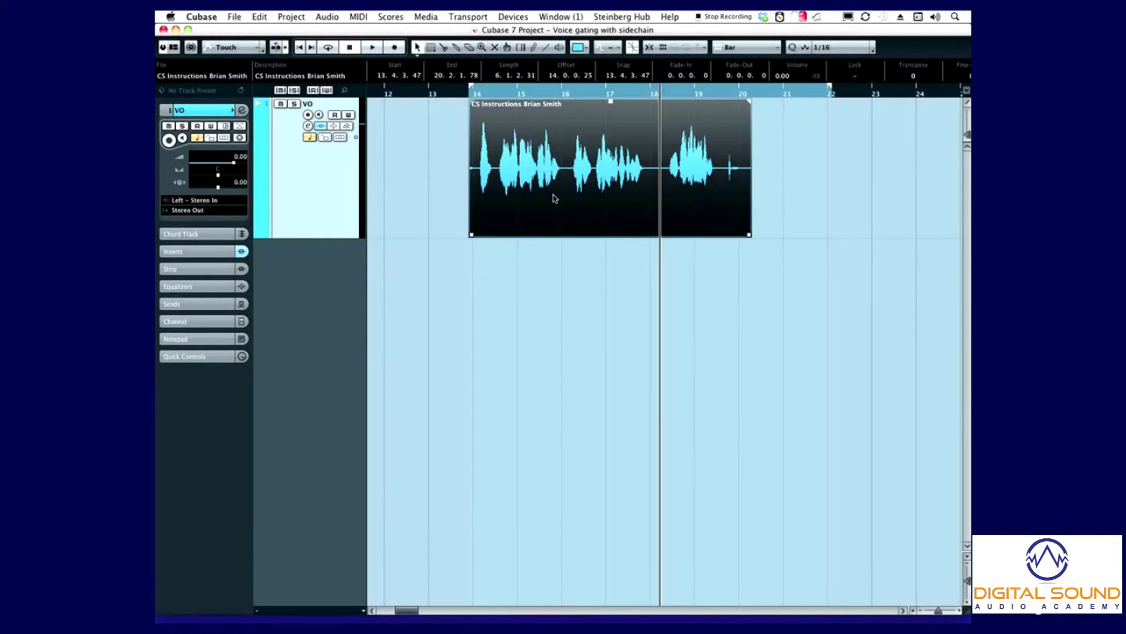
key(l)
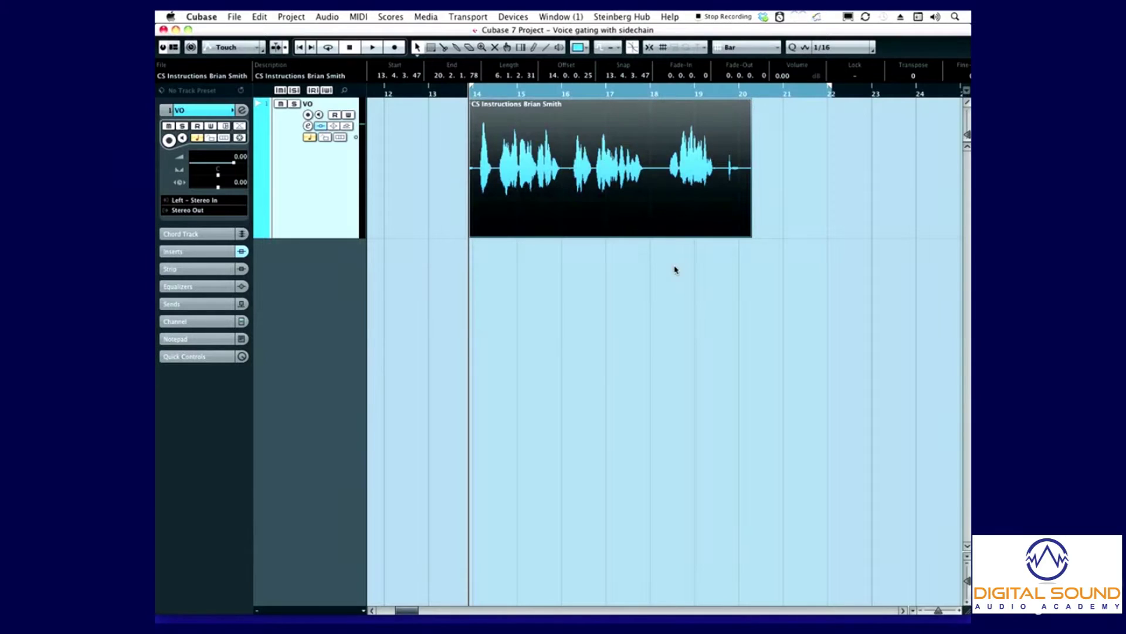
key(space)
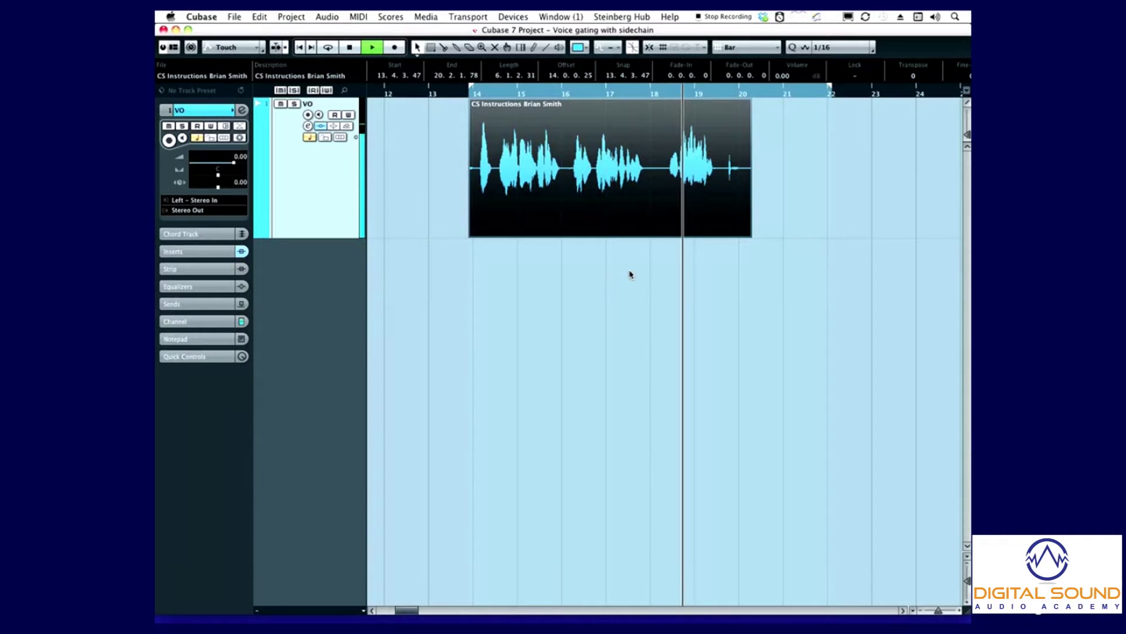
- Stop playback and audition the voiceover from just after bar 18
key(space)
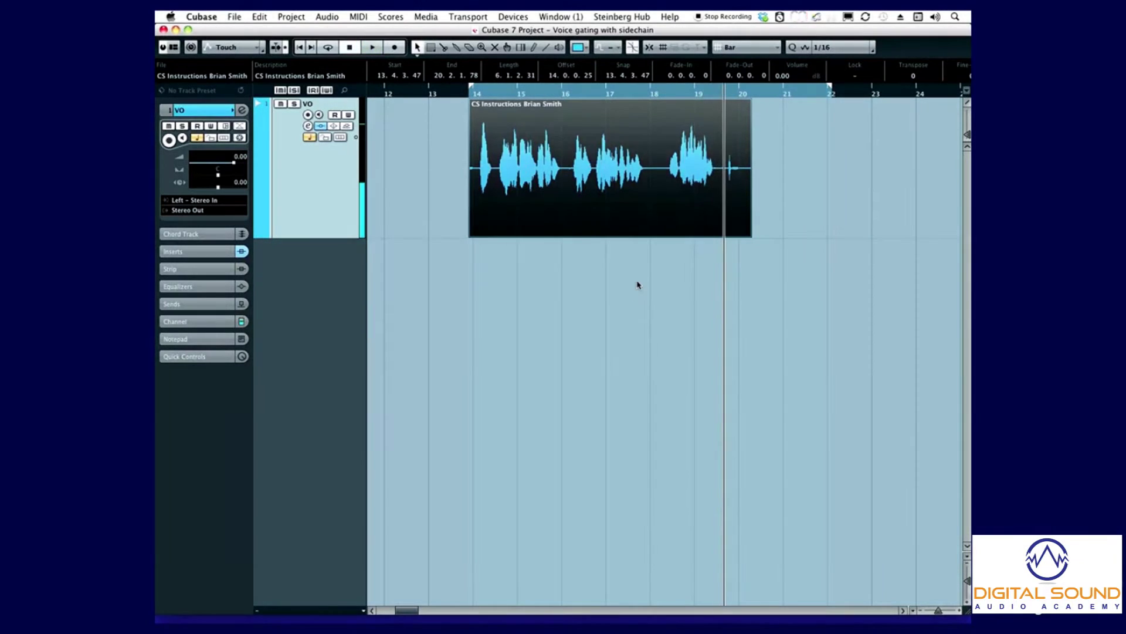
click(635, 282)
click(639, 193)
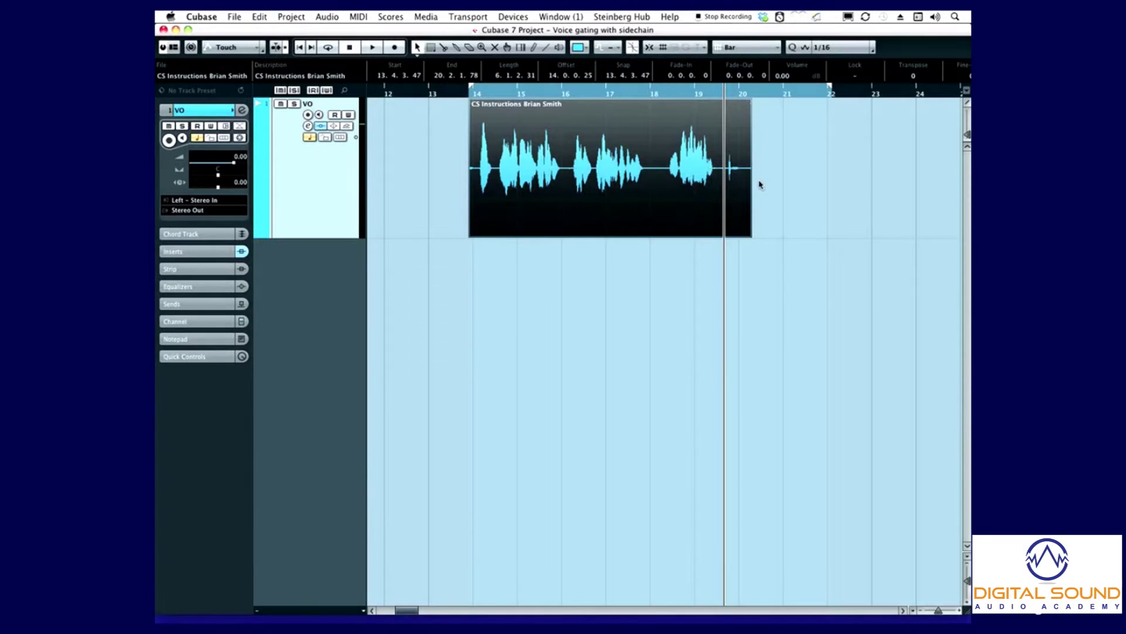
click(667, 96)
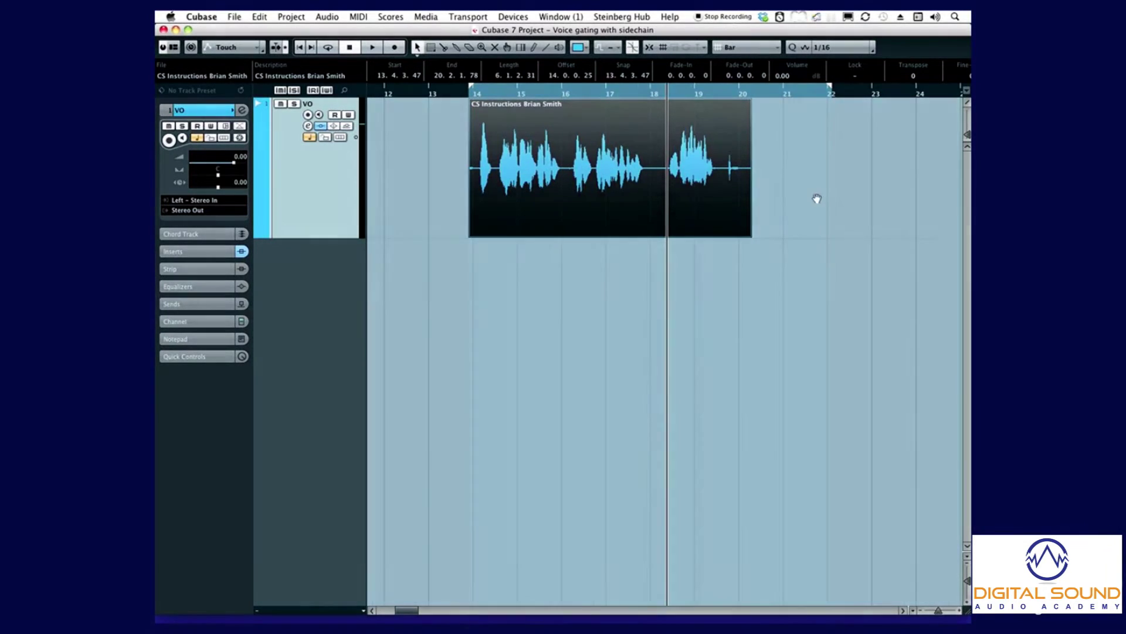
scroll(755, 201, right, 2)
click(754, 202)
key(space)
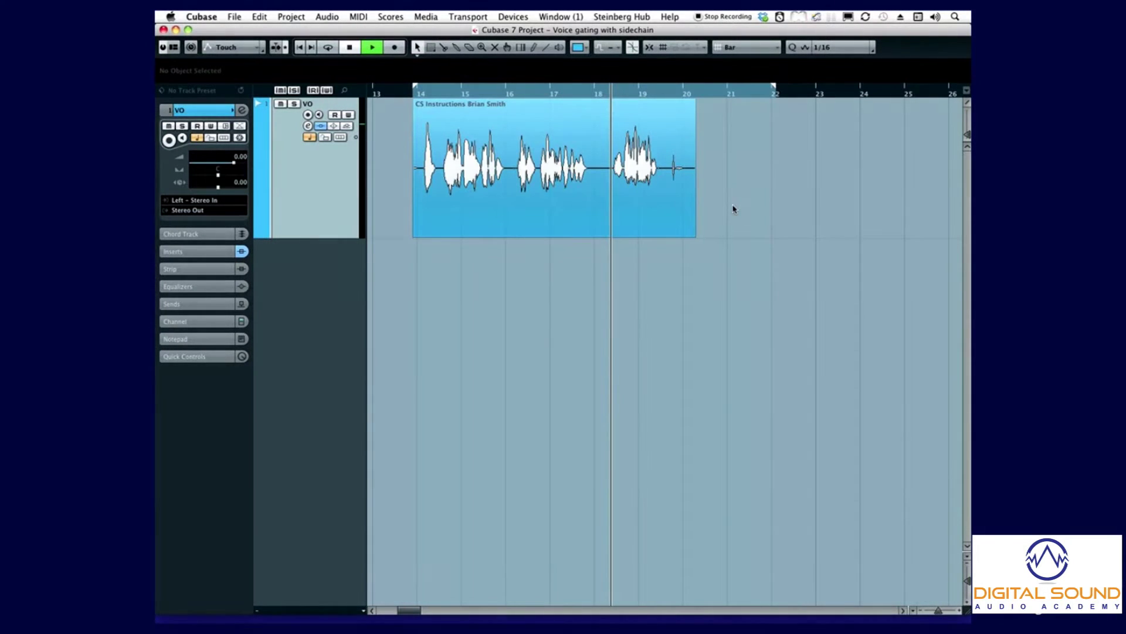
key(space)
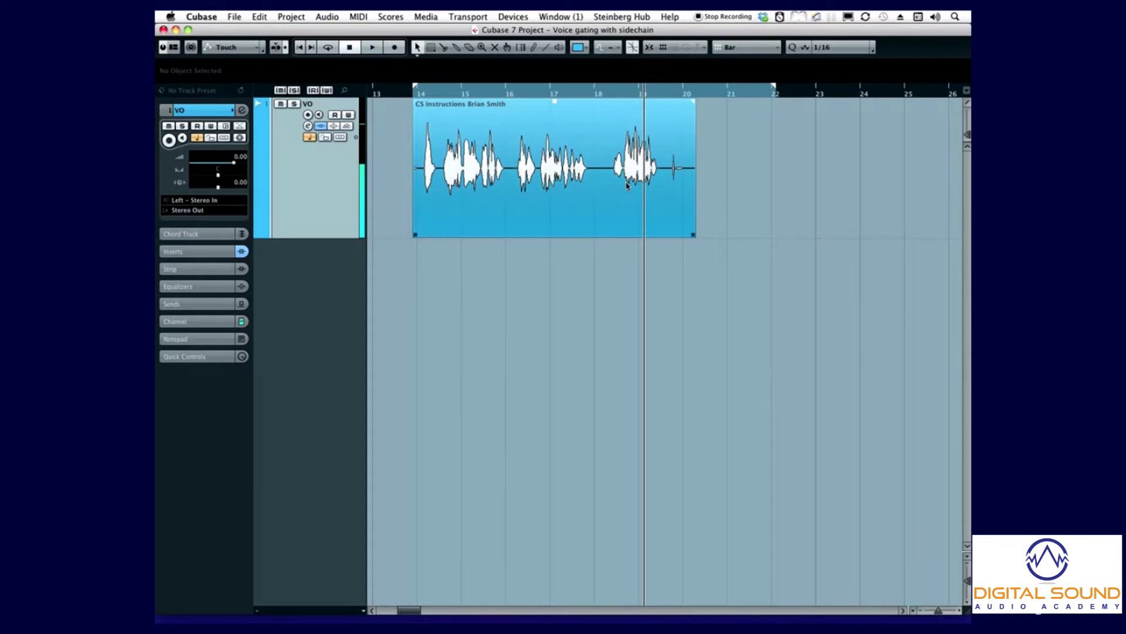
- Split the voiceover at about bar 18.2 and delete the trailing piece
alt+click(607, 186)
key(Delete)
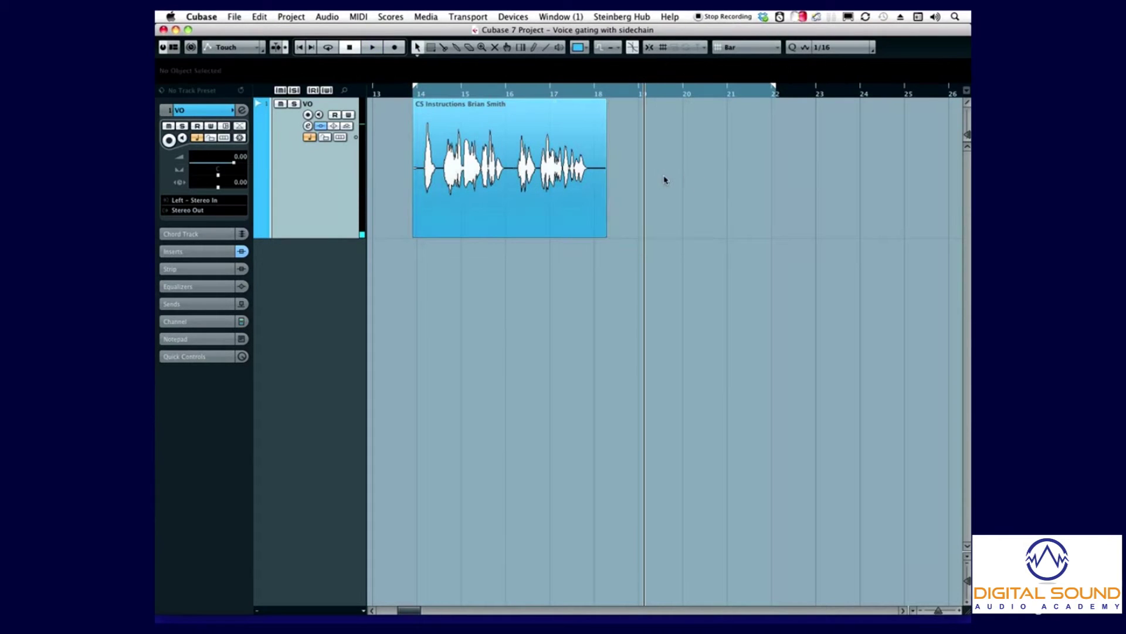
scroll(560, 194, left, 2)
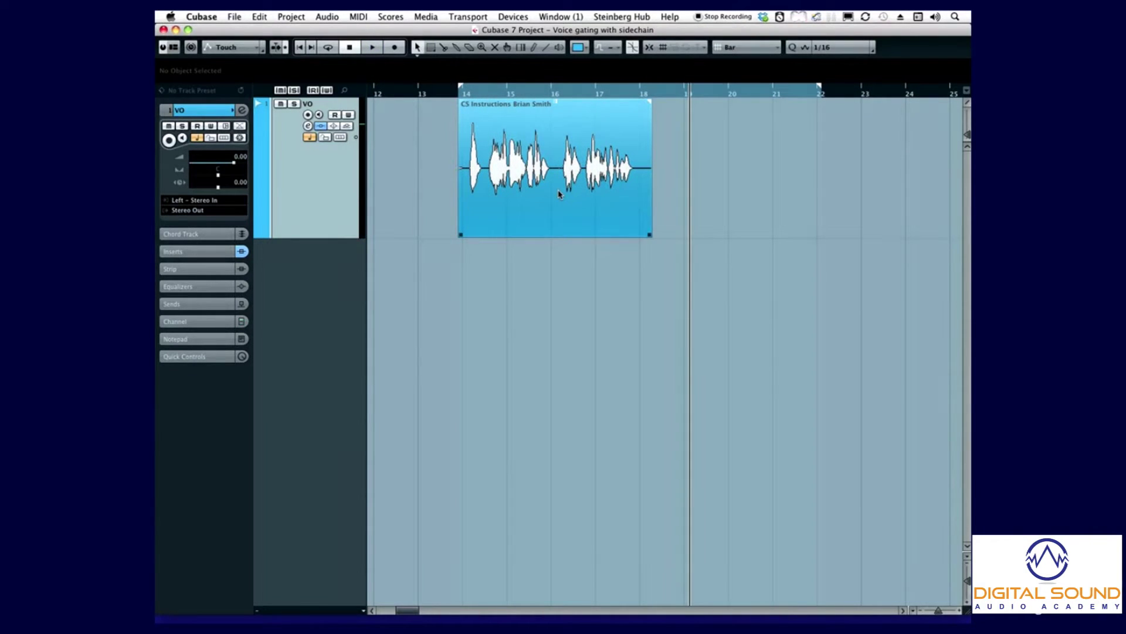
click(635, 157)
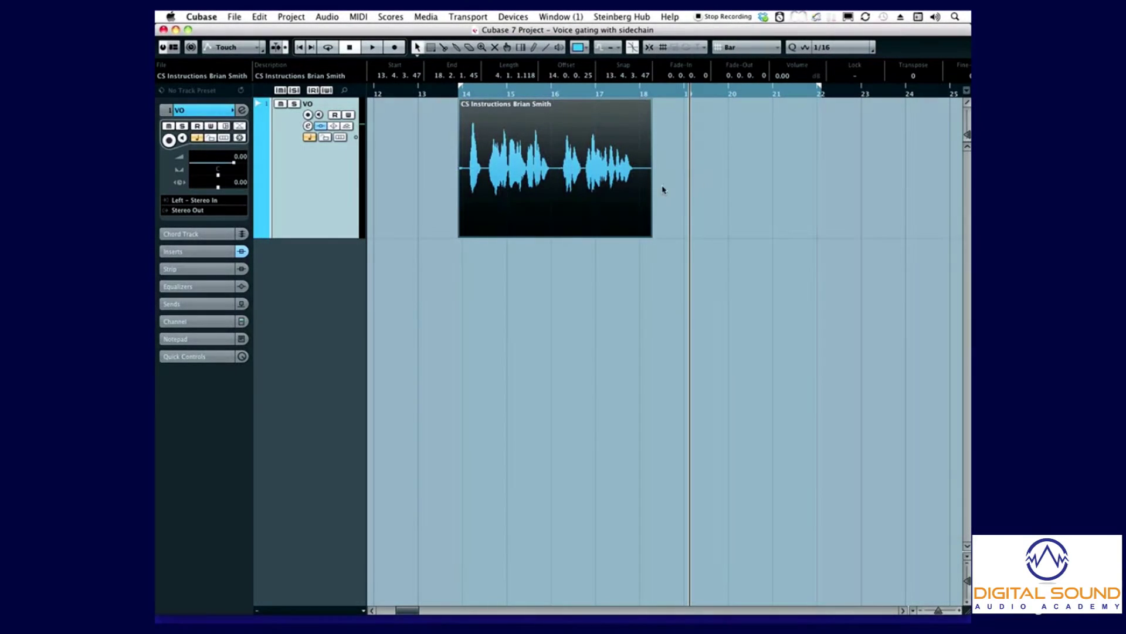
click(700, 191)
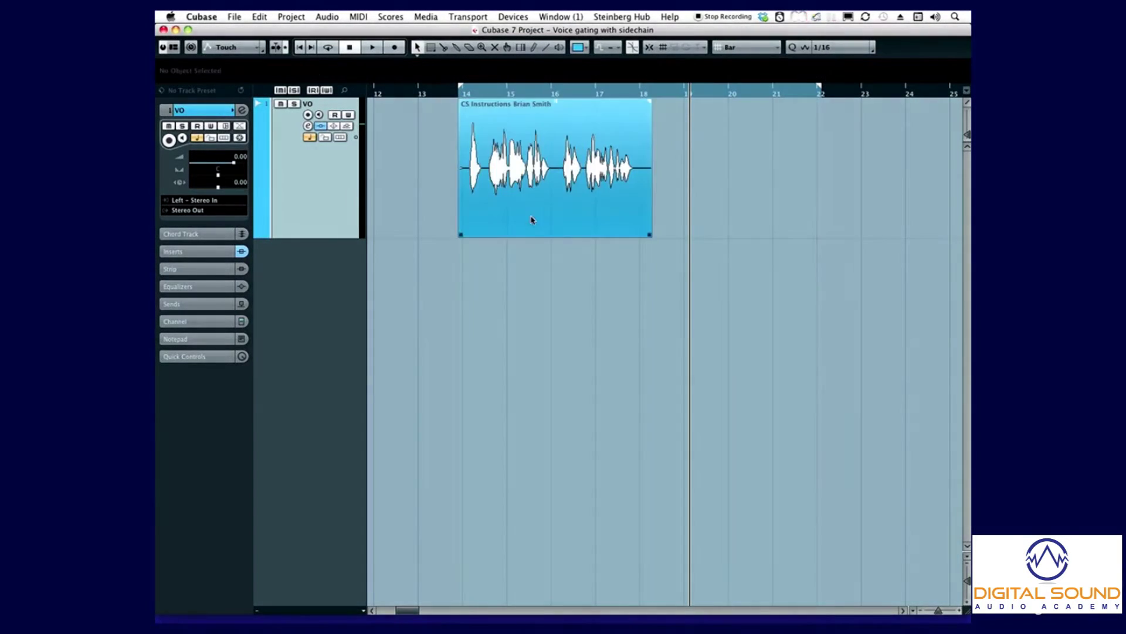
scroll(532, 220, left, 2)
scroll(639, 230, left, 4)
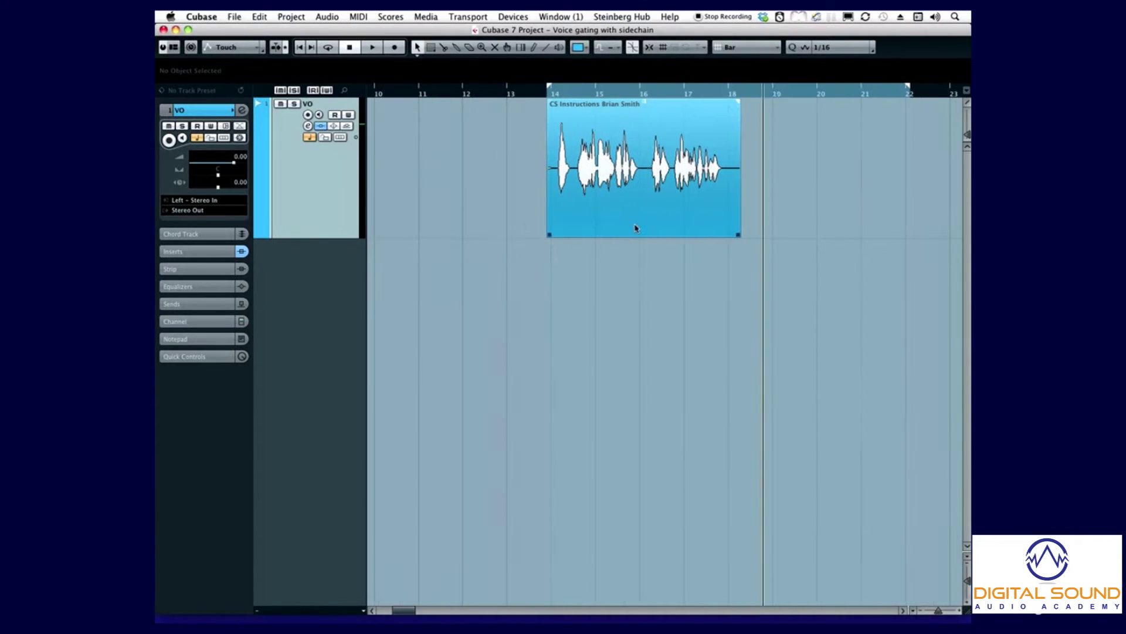
- Make several test cuts in the voiceover, then undo them so the event stays whole
alt+click(645, 187)
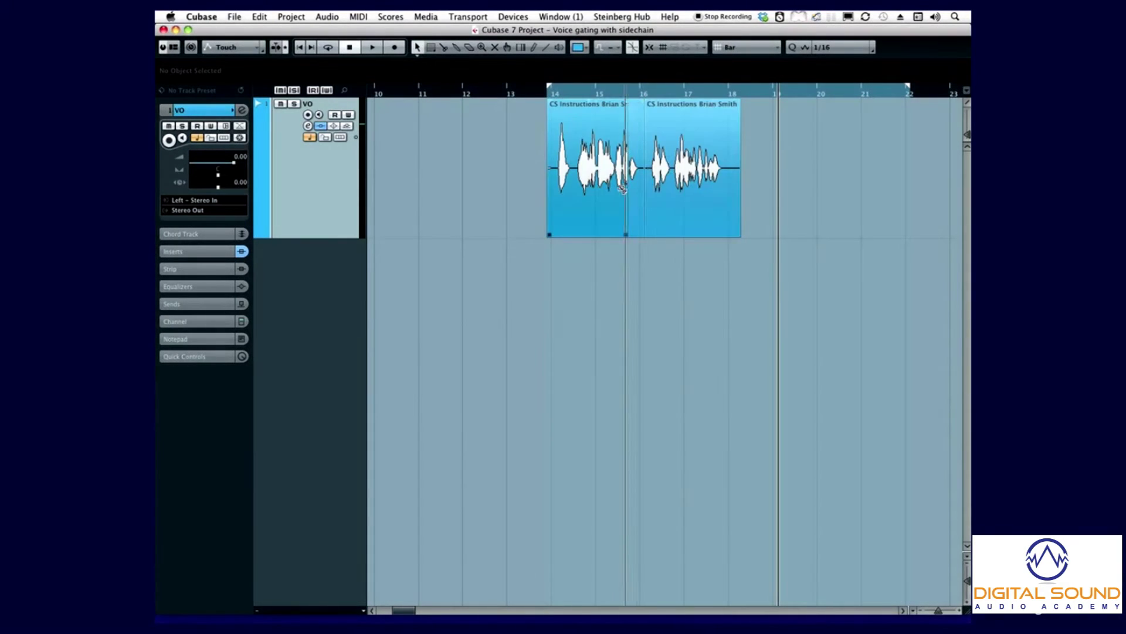
alt+click(628, 187)
alt+click(610, 186)
alt+click(594, 187)
alt+click(574, 187)
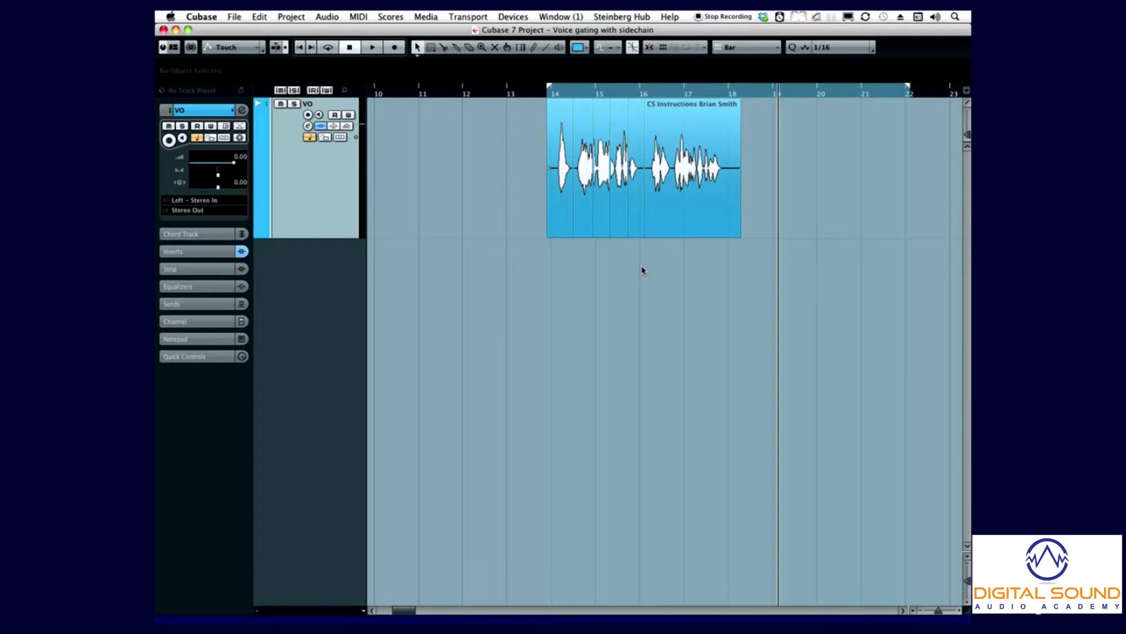
key(super+z)
key(super+z)
key(super+z)
key(super+z)
key(super+z)
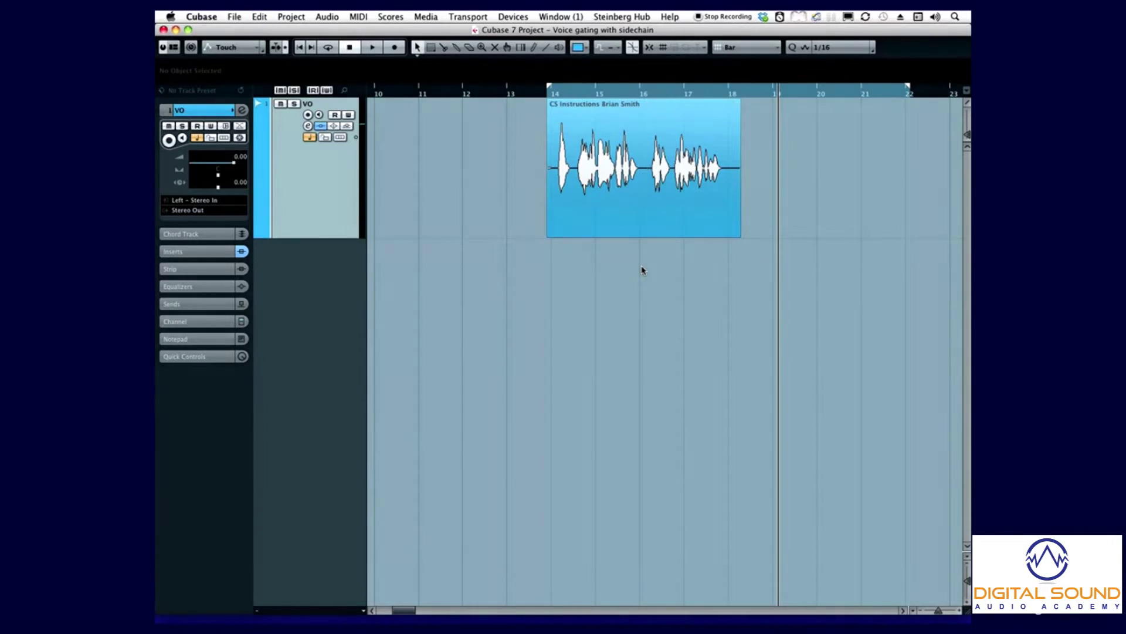
scroll(674, 240, right, 5)
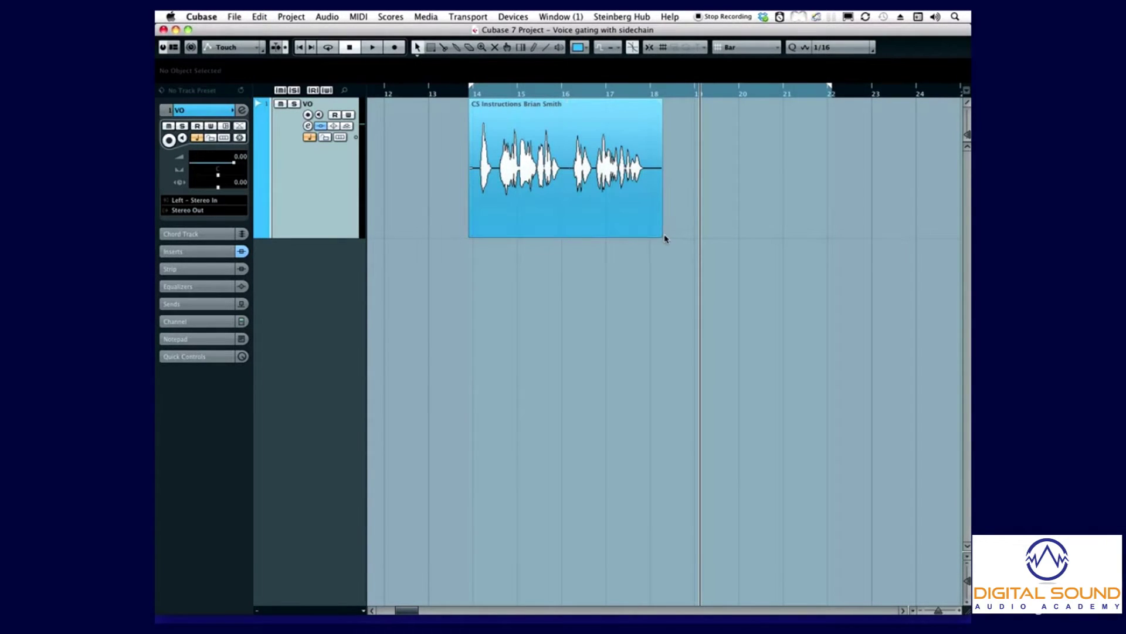
drag(660, 235, 767, 234)
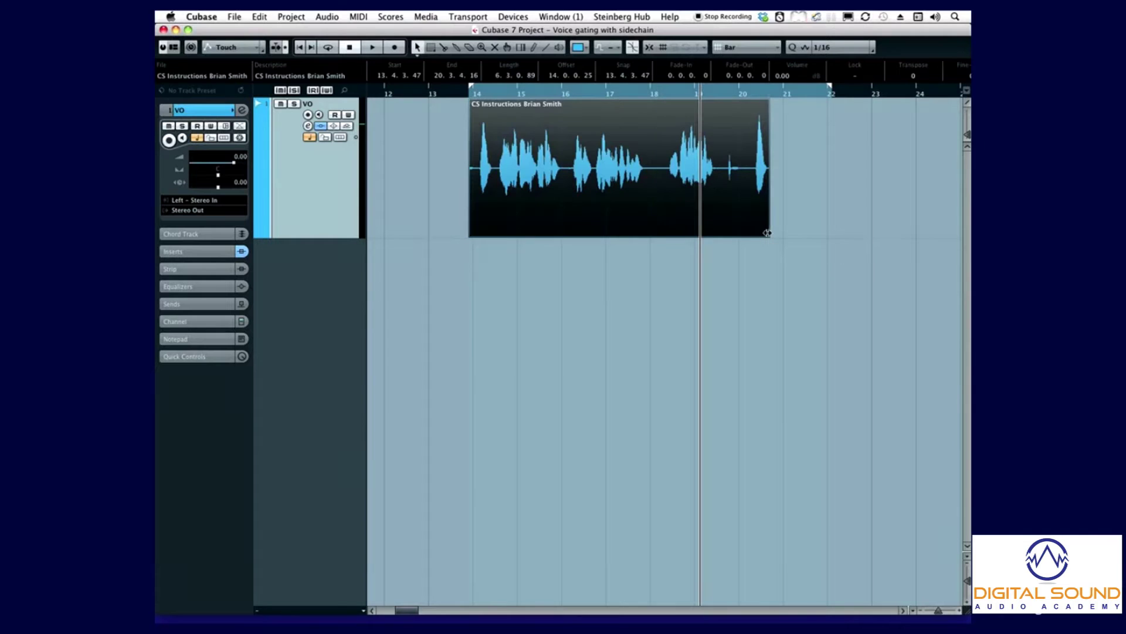
alt+click(667, 174)
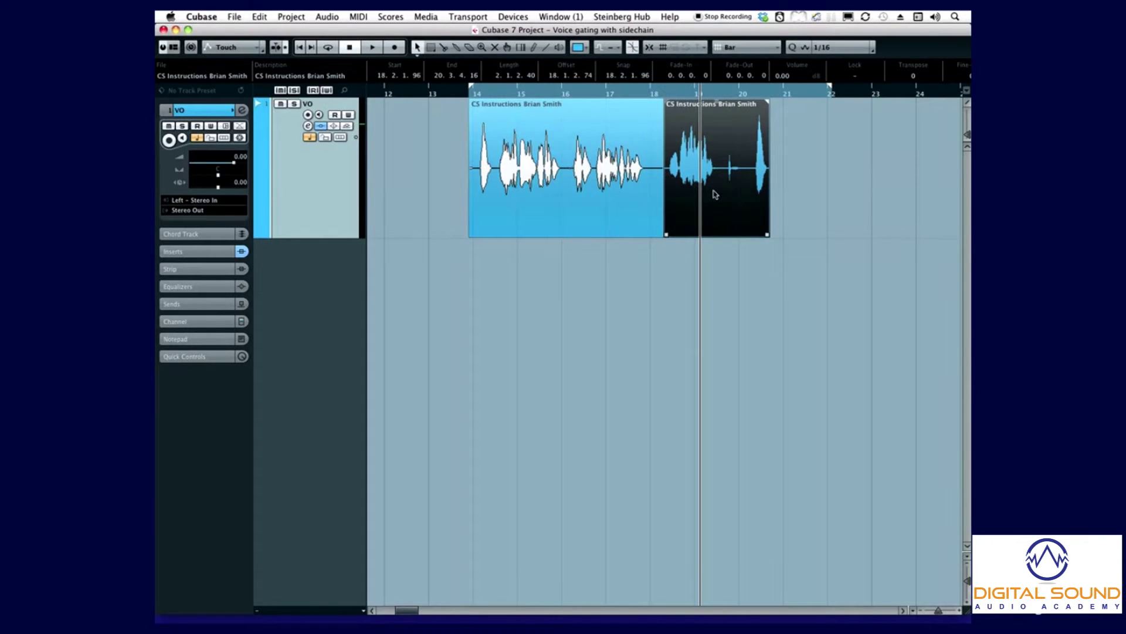
key(Delete)
scroll(645, 287, left, 2)
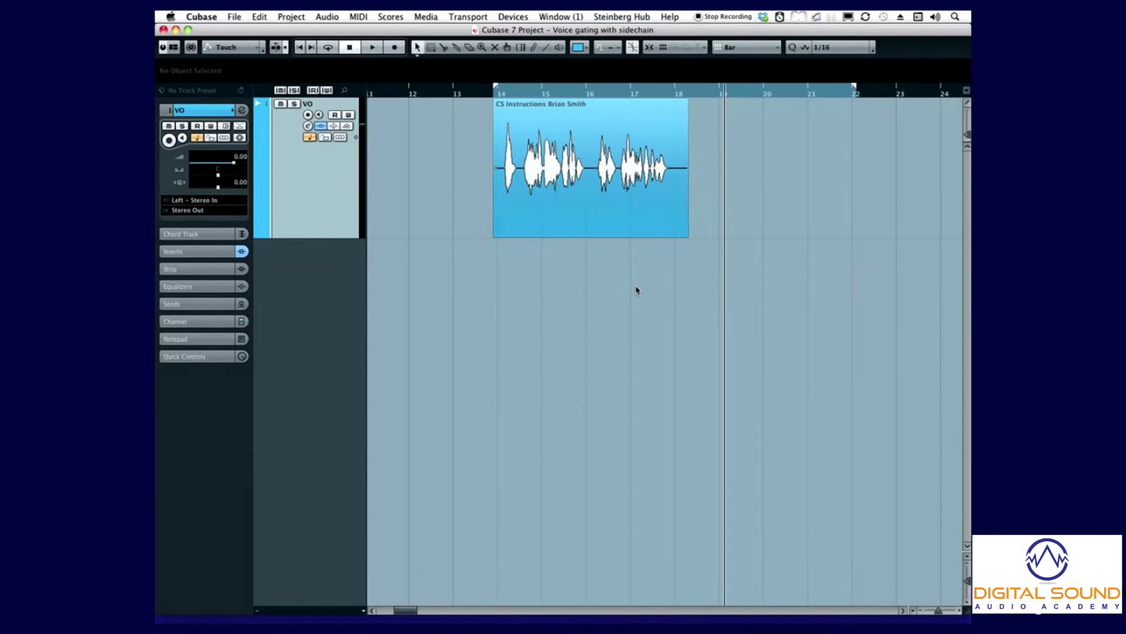
click(611, 216)
key(l)
click(611, 268)
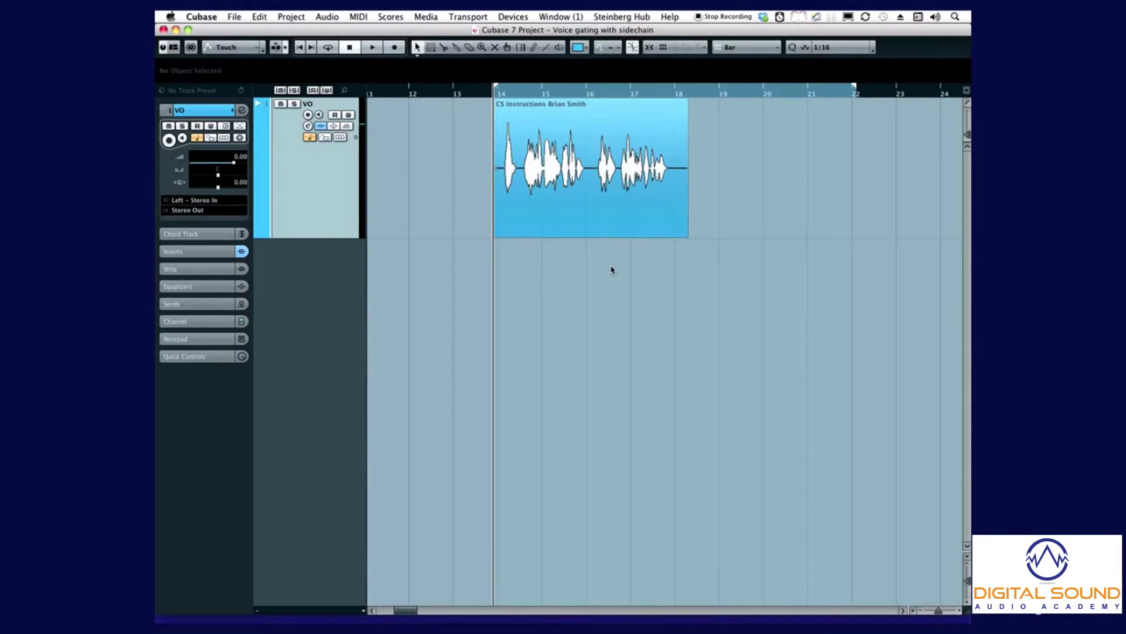
key(super+alt+s)
click(537, 212)
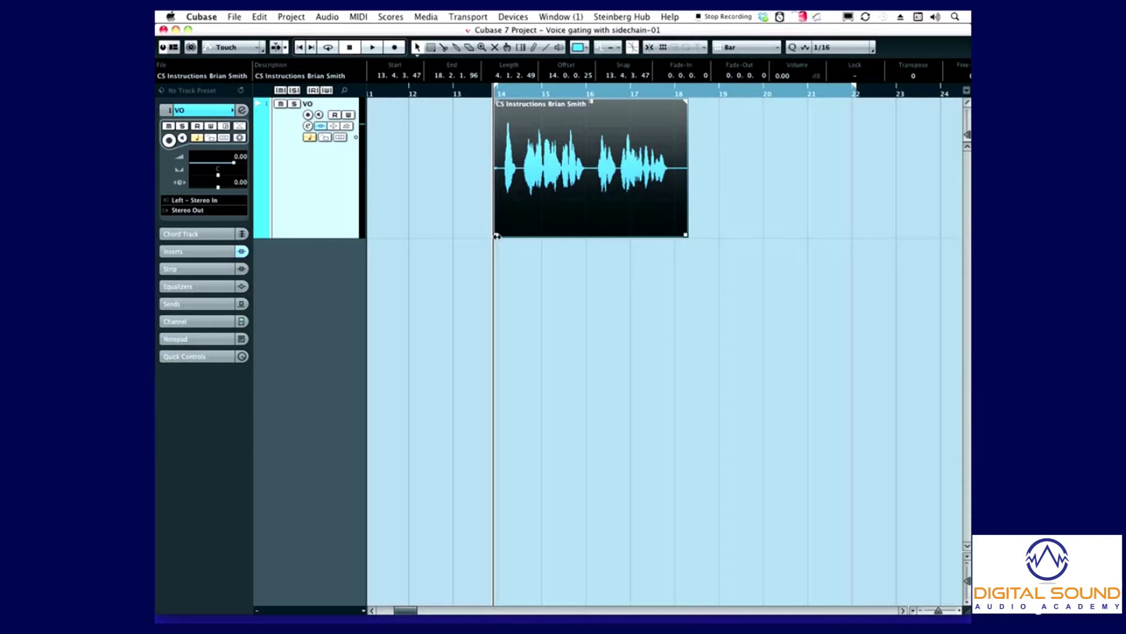
drag(496, 236, 504, 236)
key(l)
key(space)
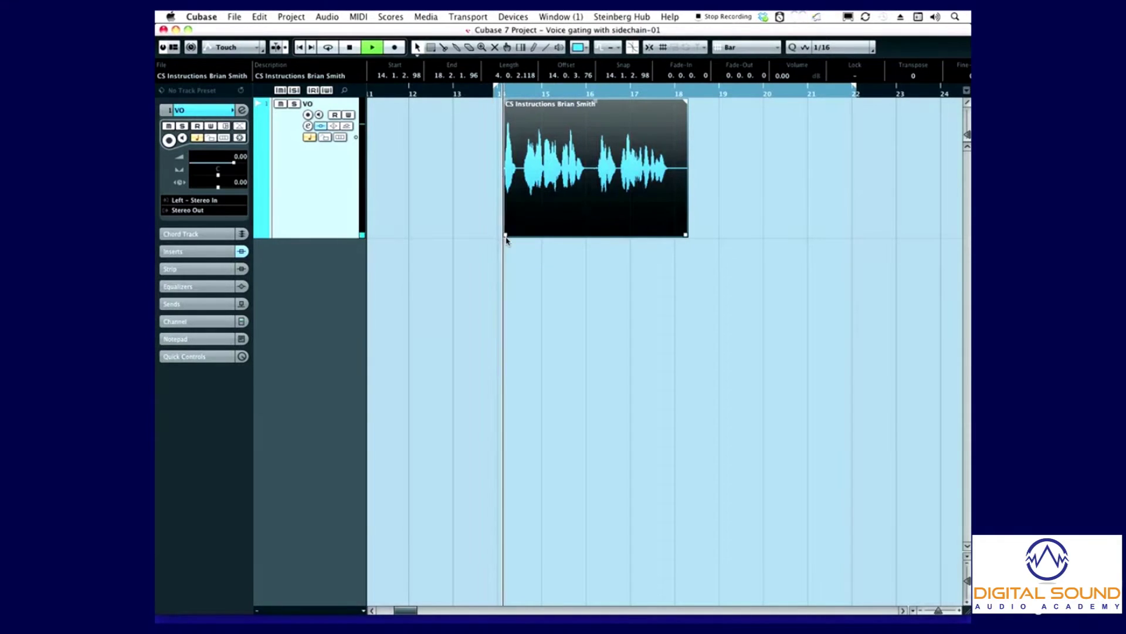
key(space)
key(super+z)
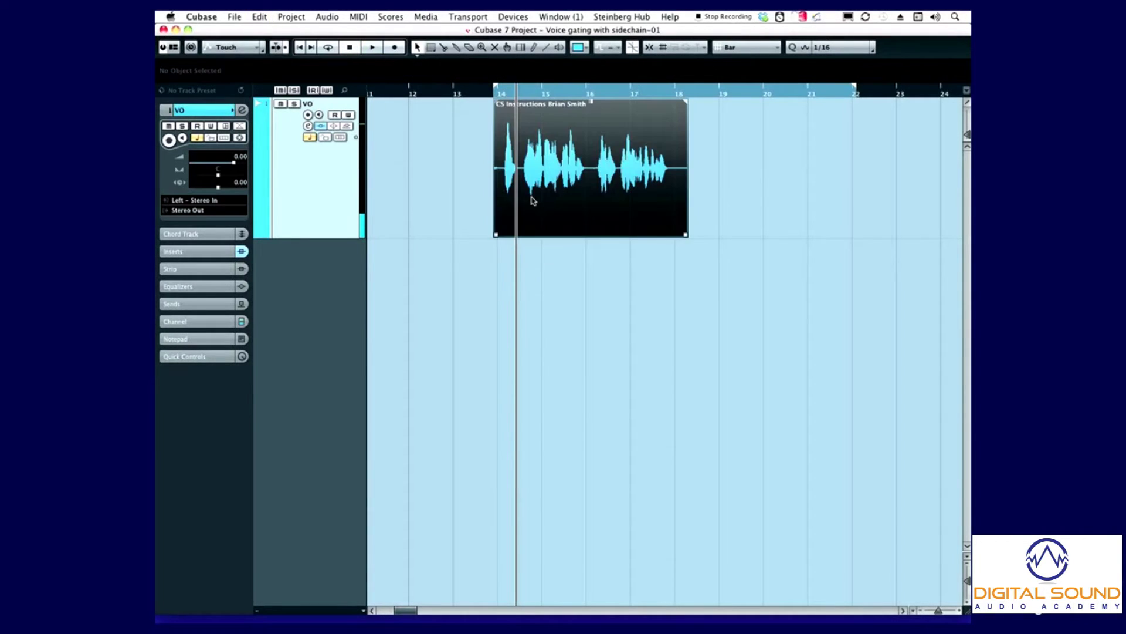
click(533, 201)
key(l)
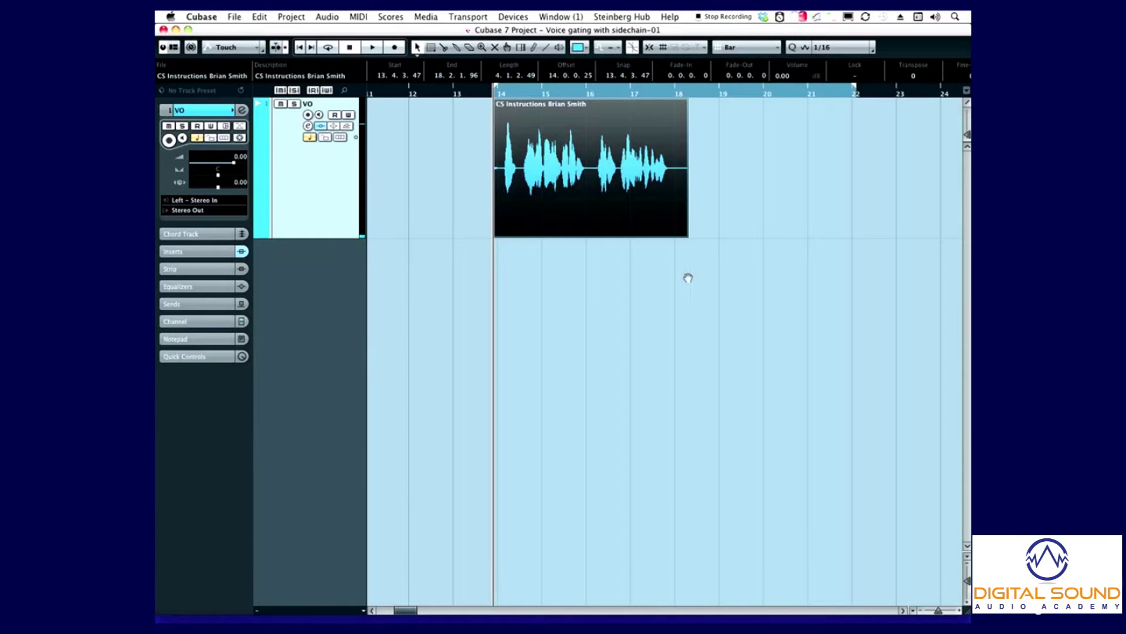
scroll(688, 278, right, 2)
key(space)
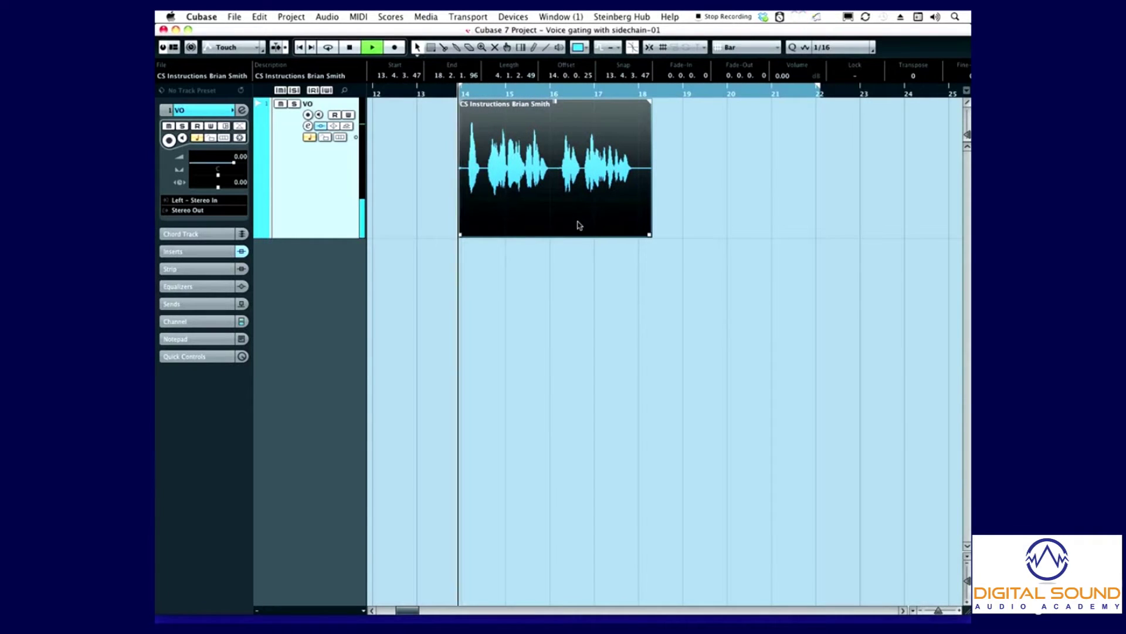
click(586, 277)
key(space)
key(super+a)
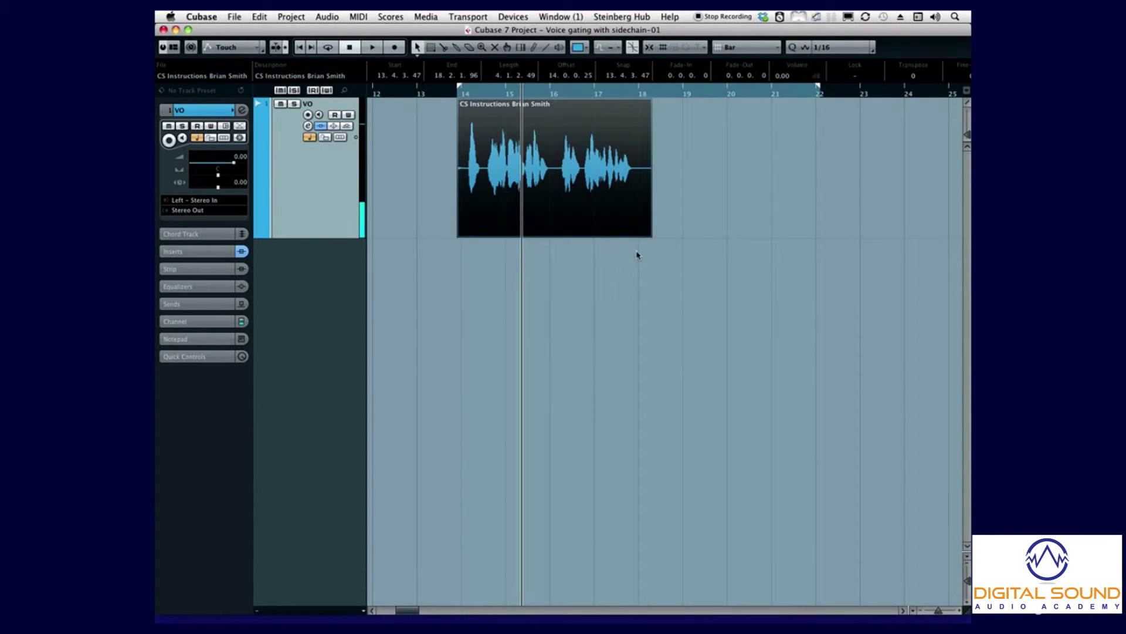
key(n)
key(b)
click(582, 268)
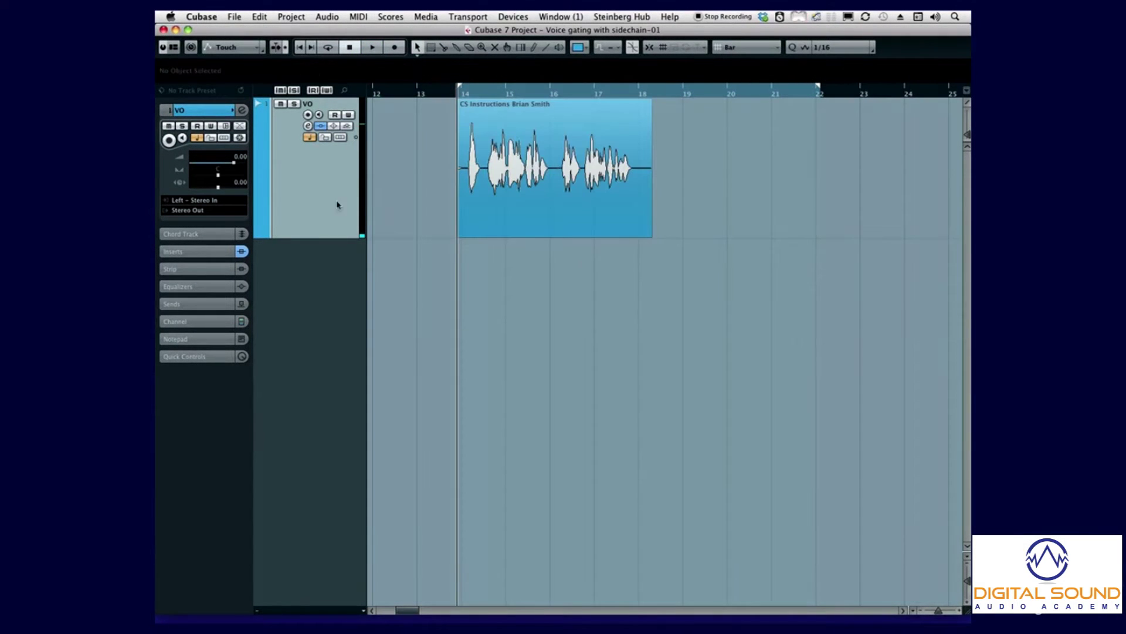
right_click(332, 194)
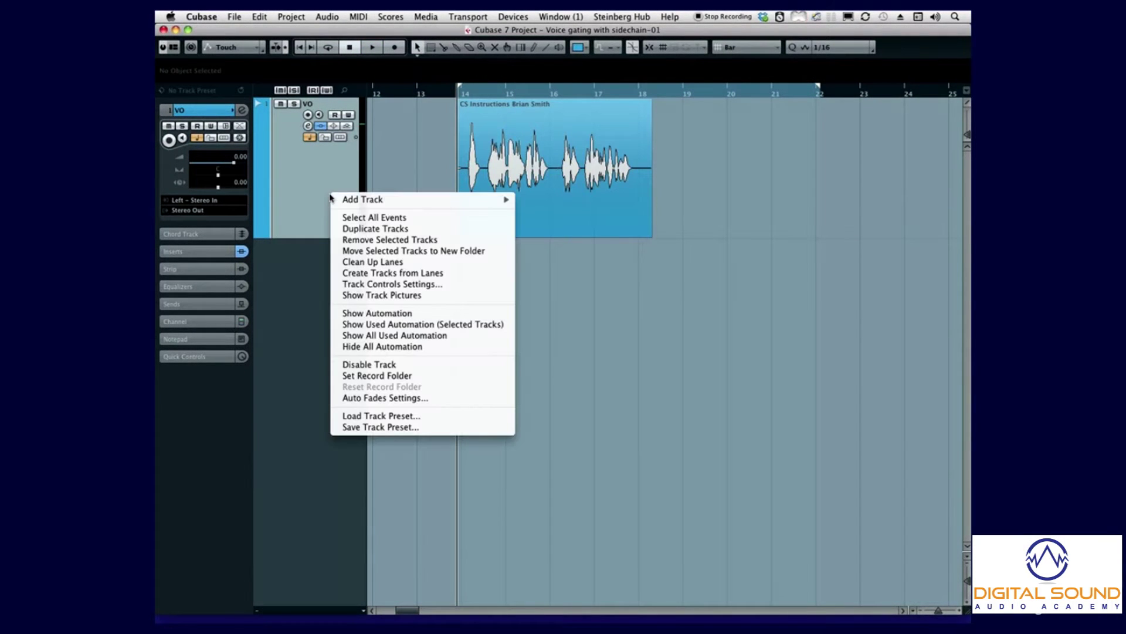
- Duplicate the VO track and rename the copy to 'SC Feed'
click(378, 230)
click(475, 278)
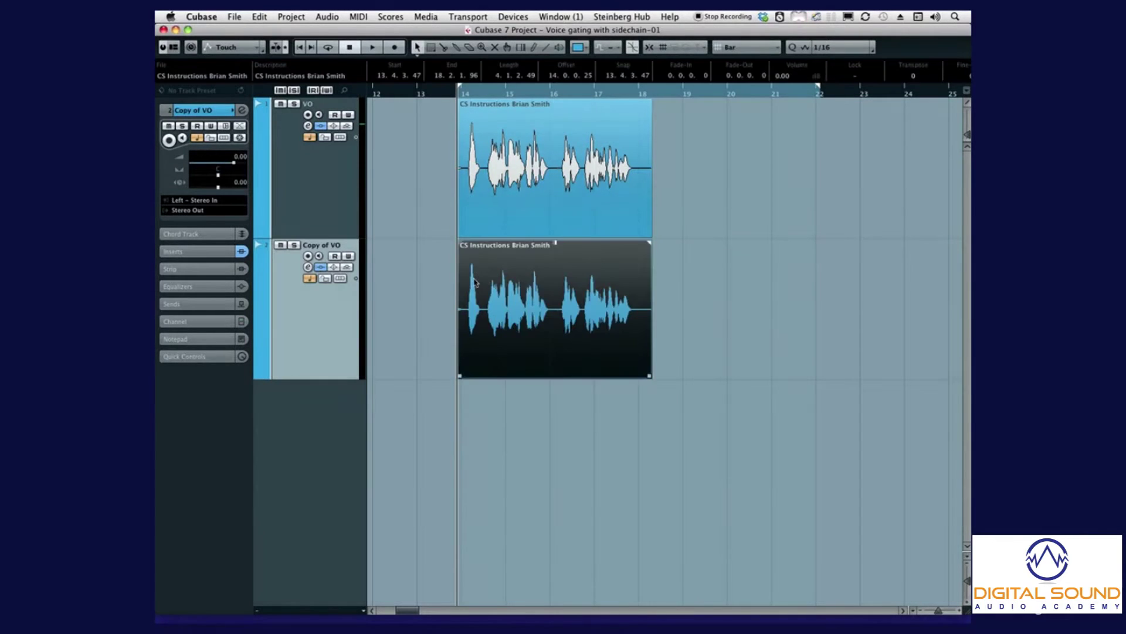
click(485, 204)
click(497, 285)
double_click(315, 245)
text(SC F)
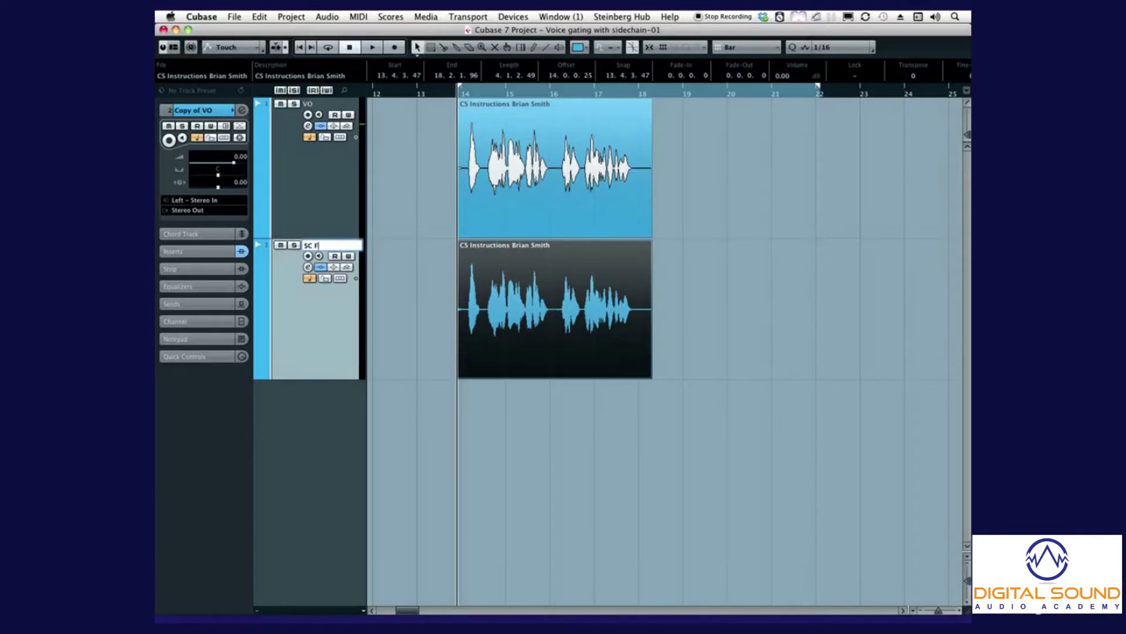
text(eed)
key(Return)
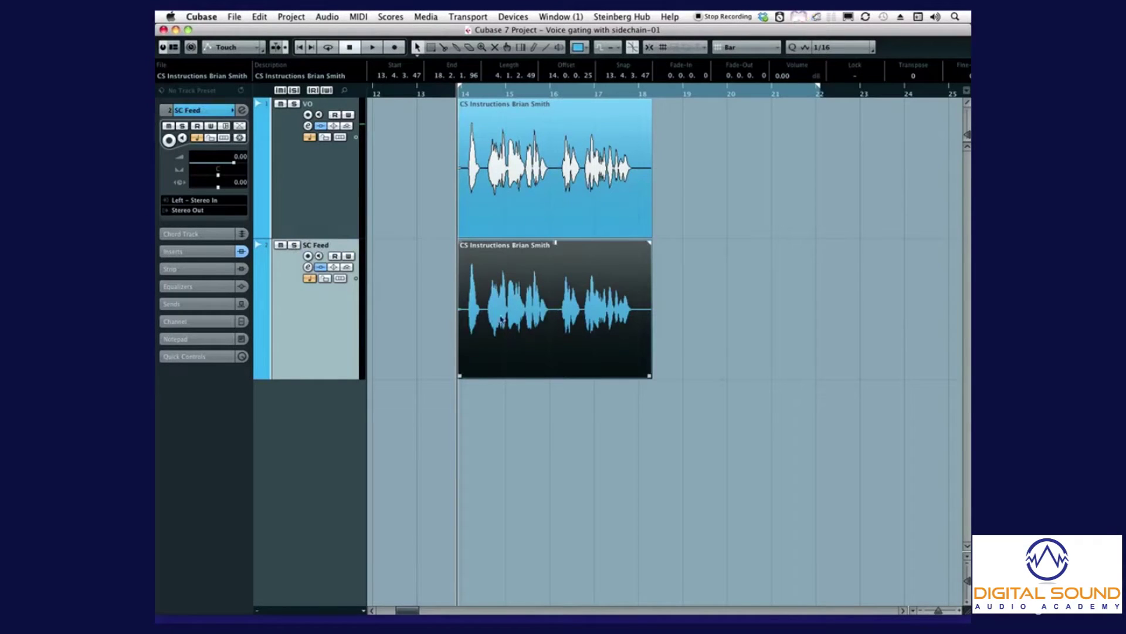
click(505, 277)
- Open the Compressor in the VO track's Inserts section
click(316, 201)
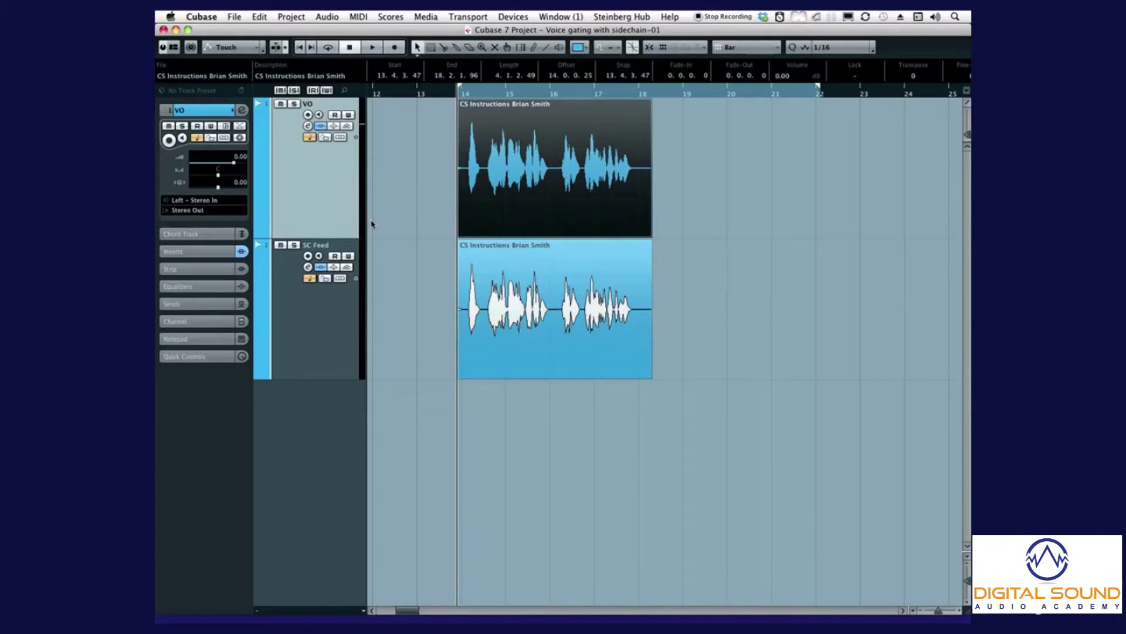
click(318, 312)
click(279, 203)
click(194, 252)
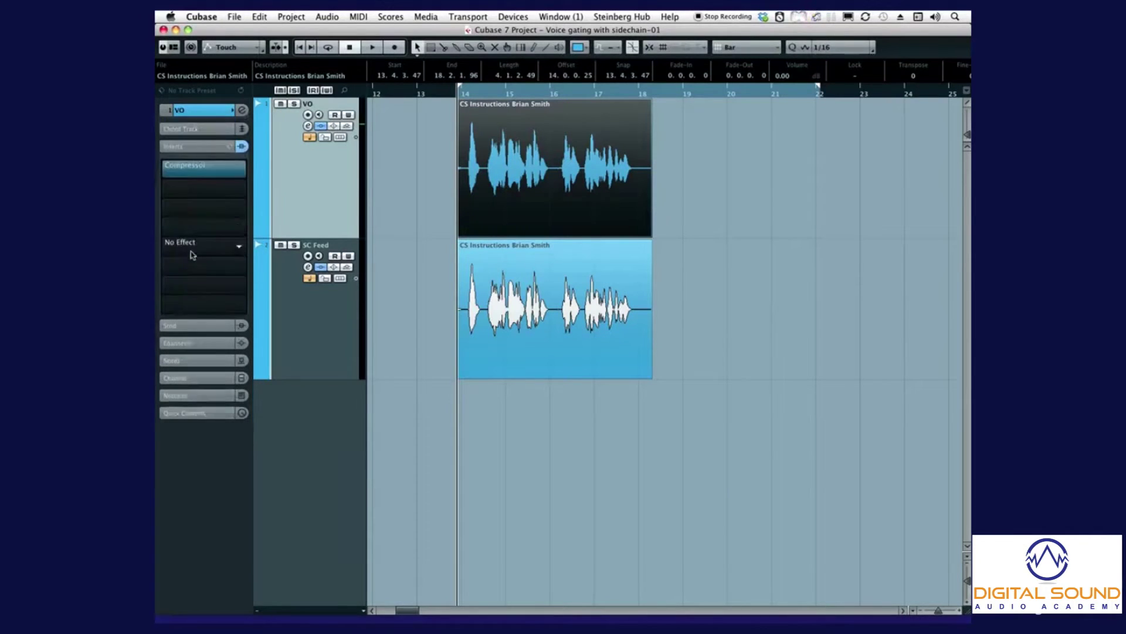
click(200, 170)
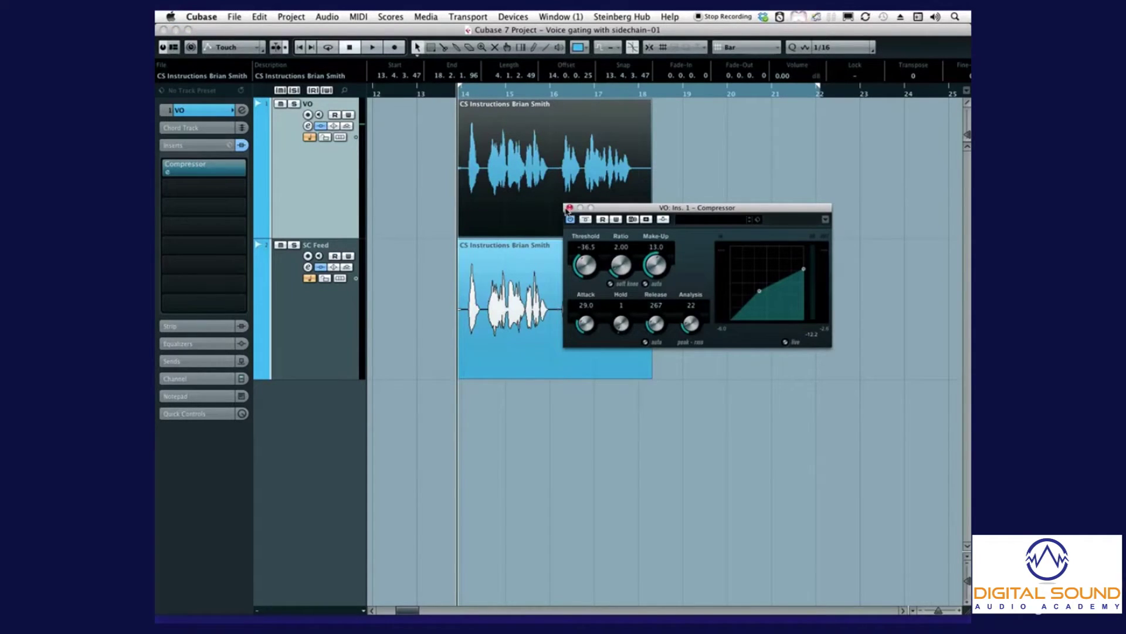
- Close the Compressor, bypass SC Feed's Compressor insert, and briefly audition the tracks
click(569, 208)
click(280, 373)
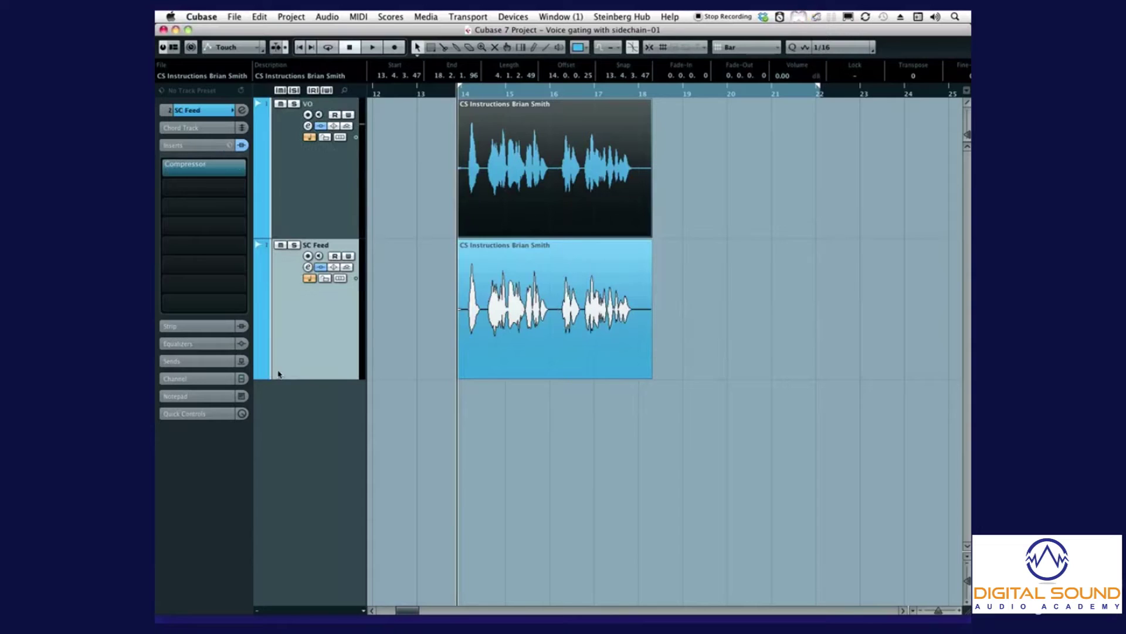
click(170, 168)
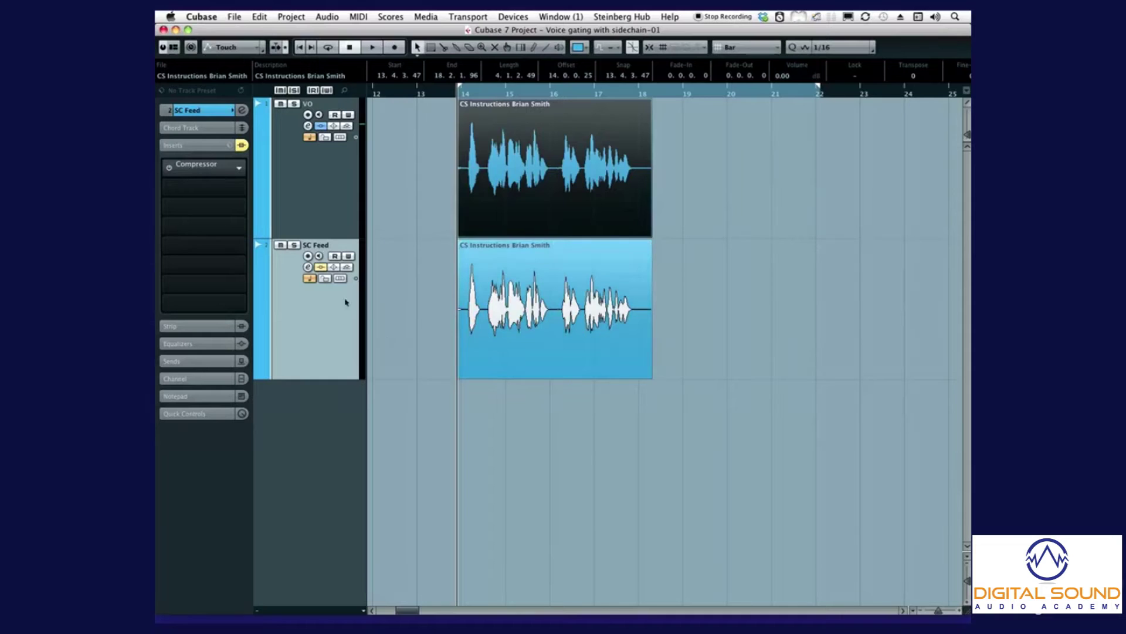
key(Up)
key(space)
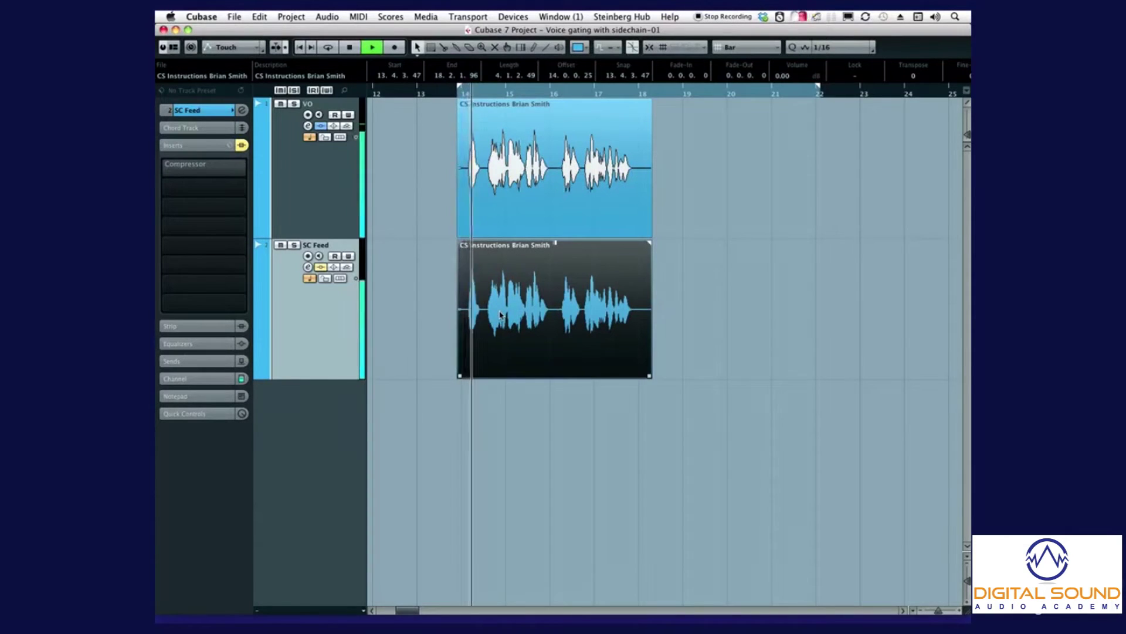
key(space)
click(703, 319)
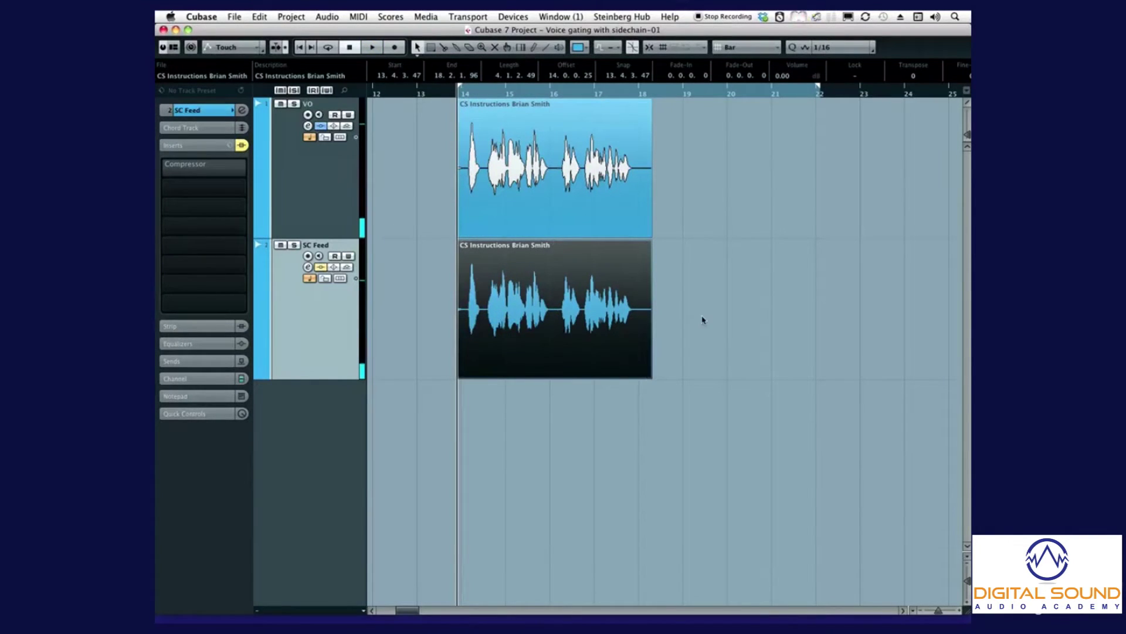
- Compare the VO and SC Feed events, then bring up the MixConsole with F3
click(671, 316)
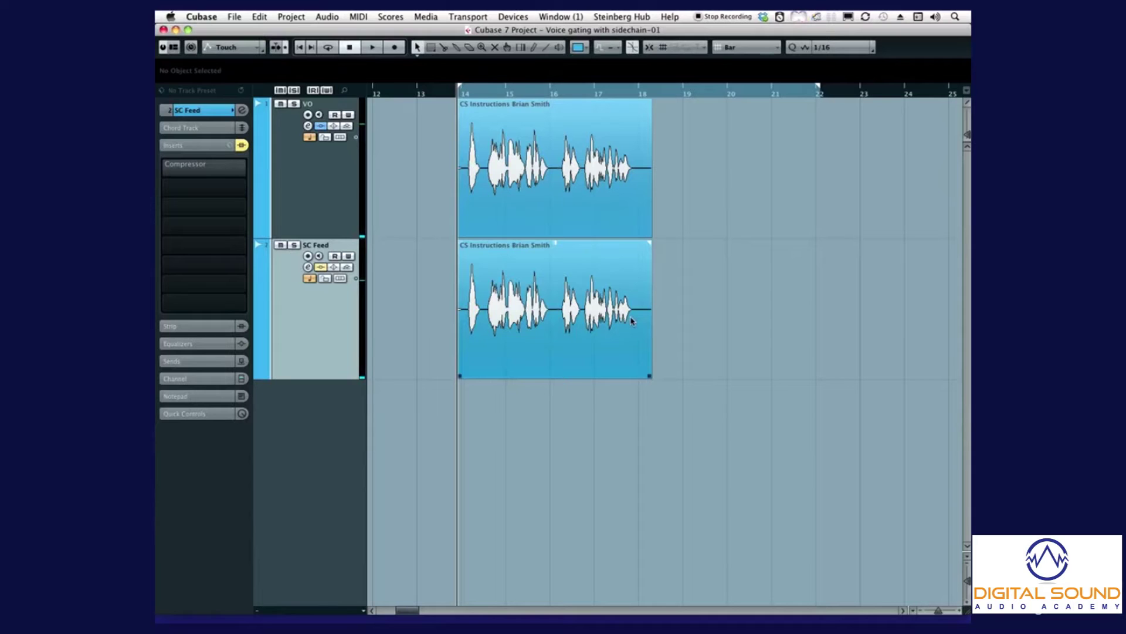
click(543, 319)
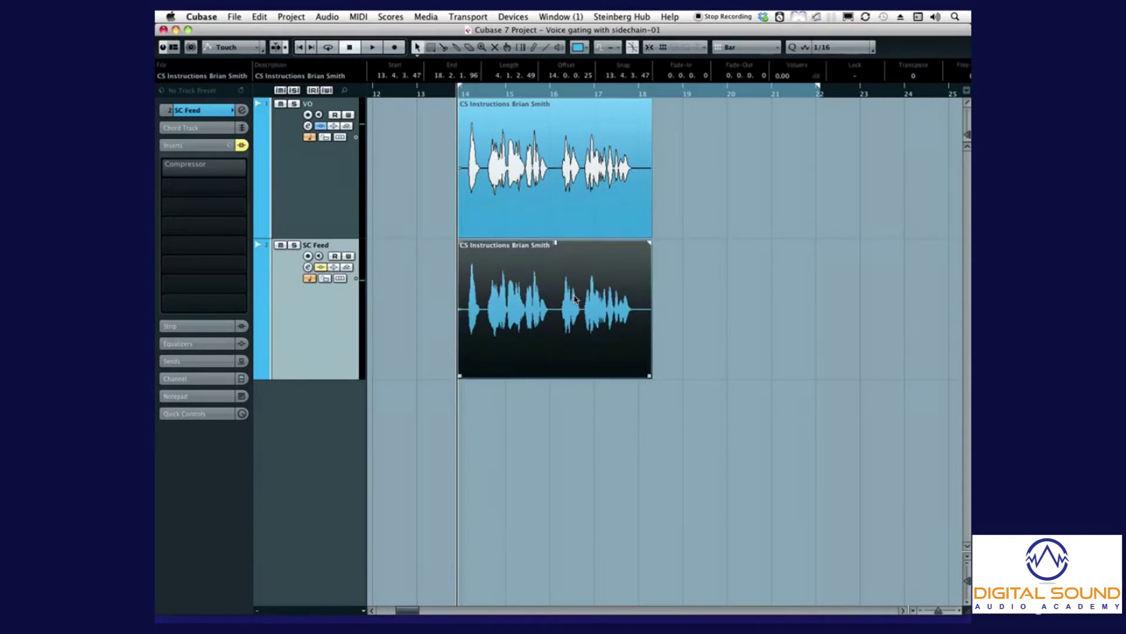
click(497, 308)
click(514, 197)
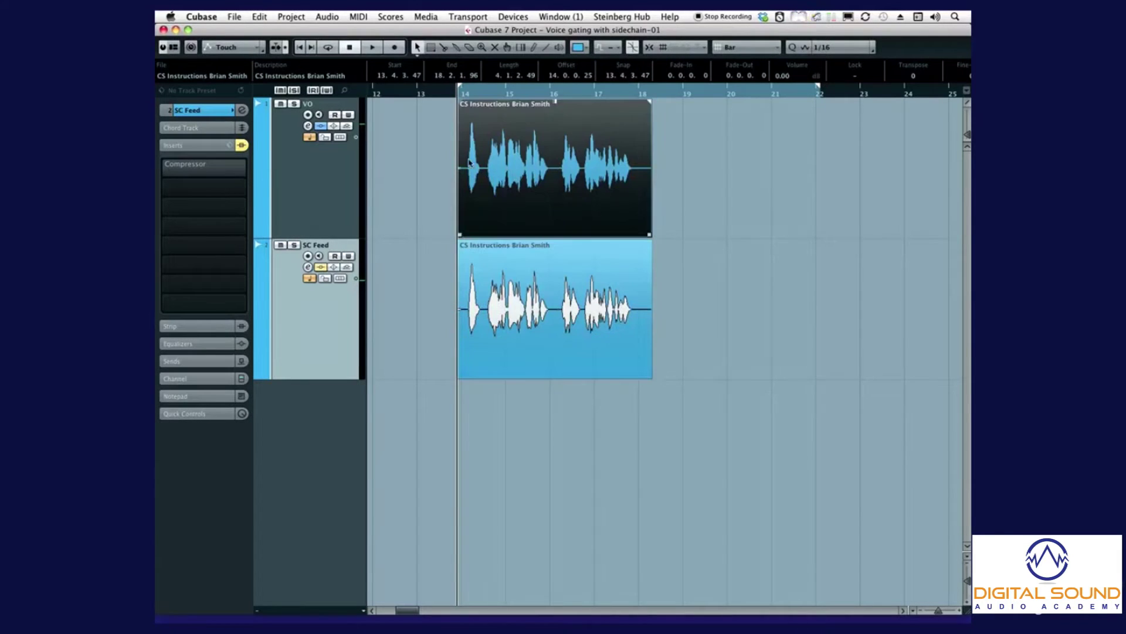
click(535, 269)
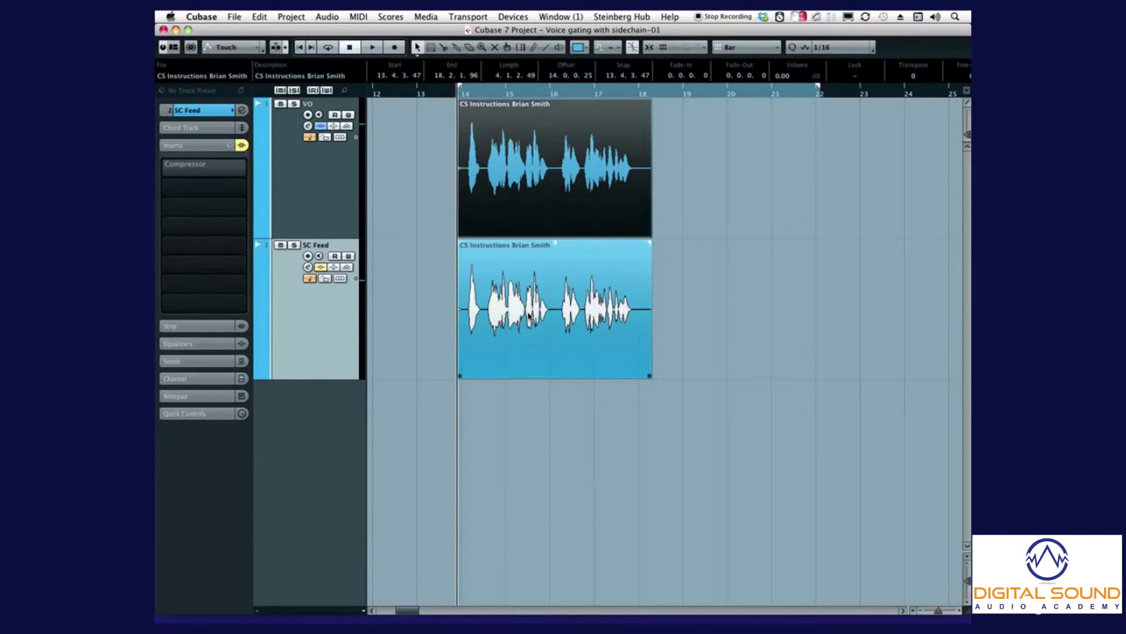
click(549, 157)
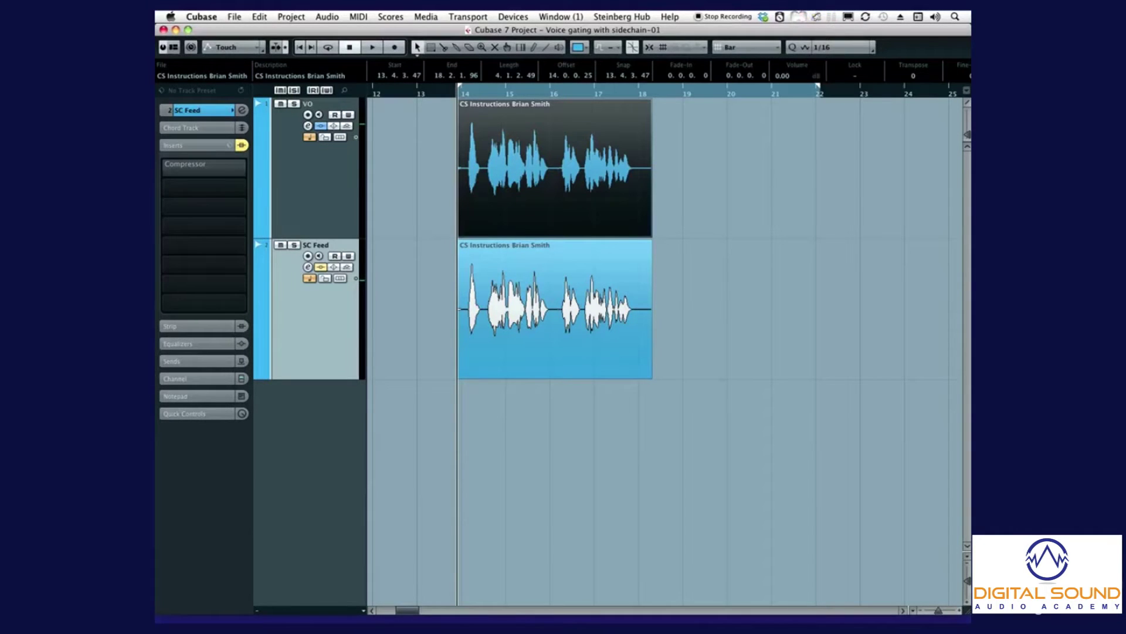
key(F3)
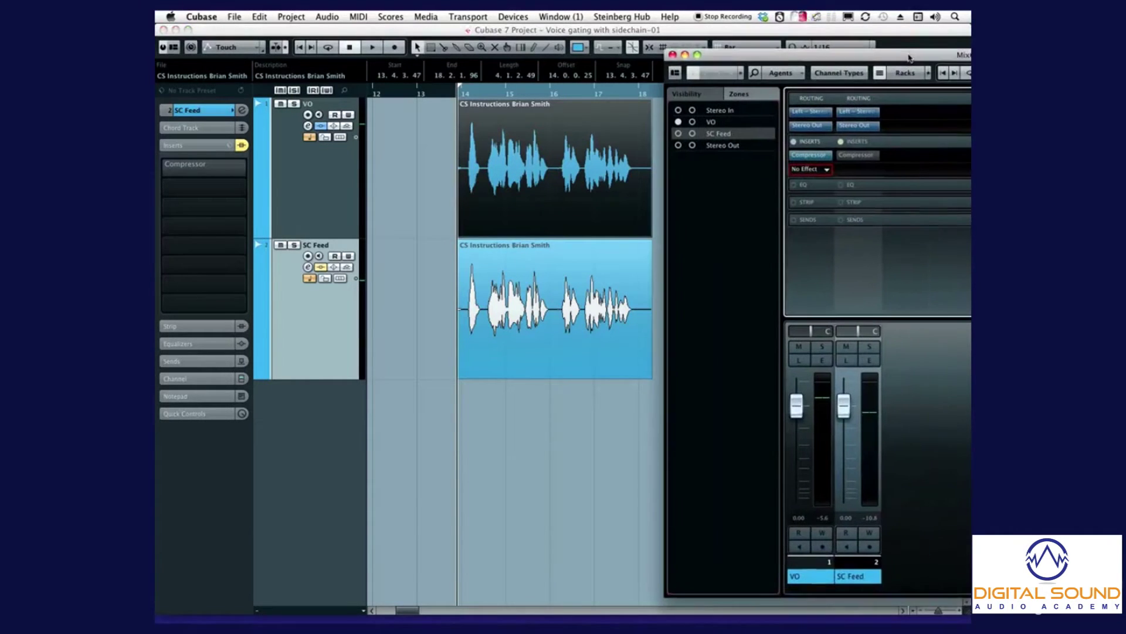
- Load a Gate from the Dynamics group into the VO channel's second insert slot
click(827, 170)
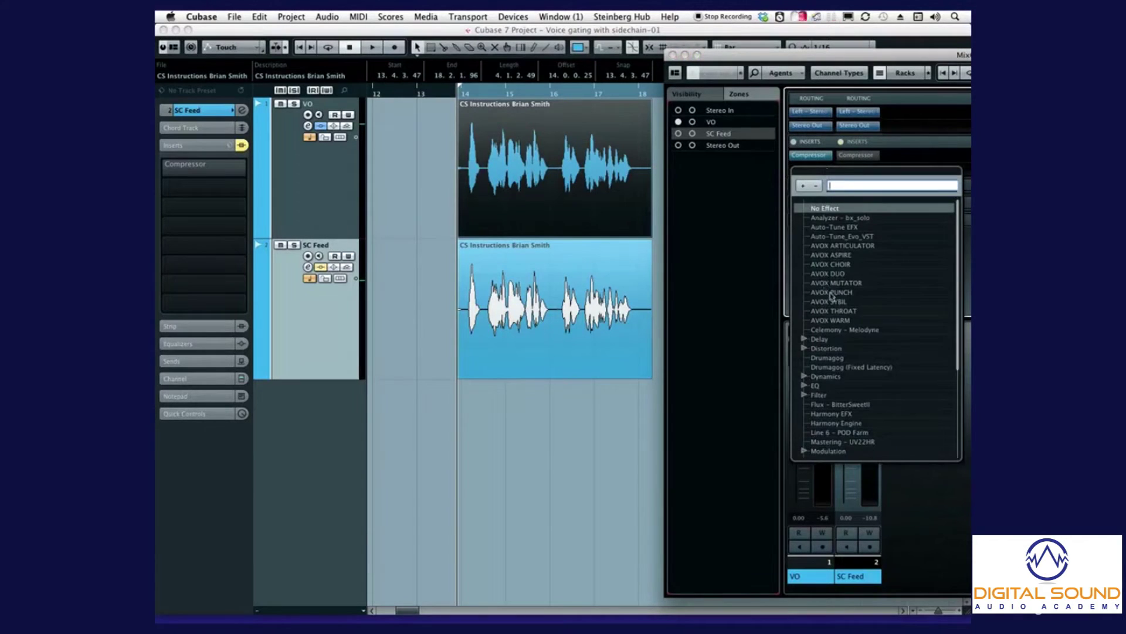
scroll(833, 296, down, 5)
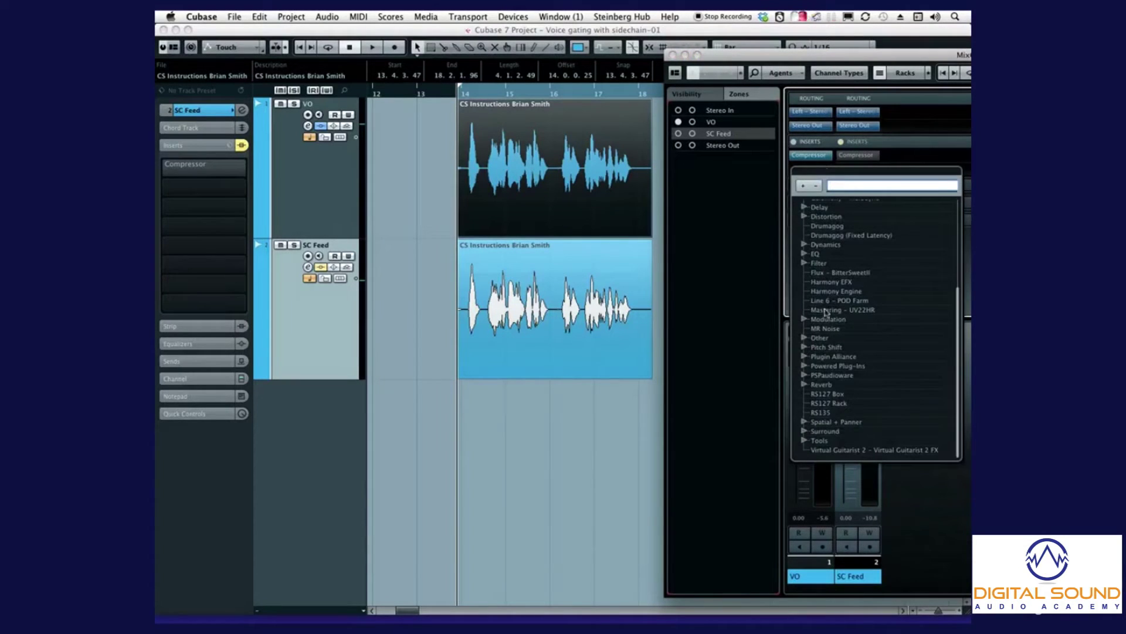
click(803, 244)
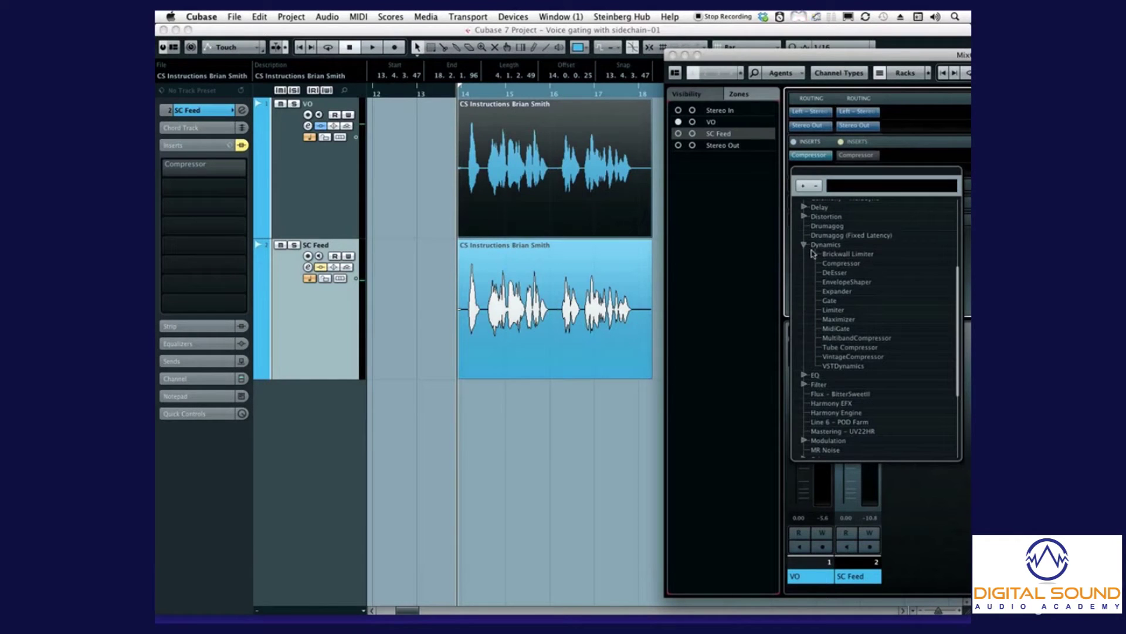
click(830, 300)
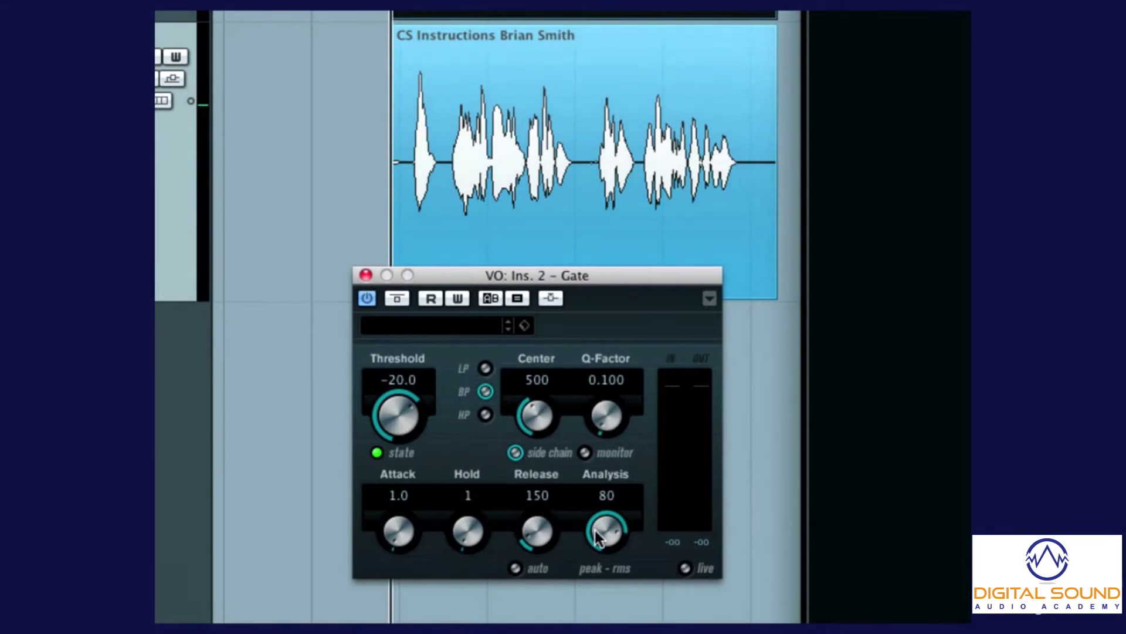
- Set the VO Gate to Analysis 0, Release 10, Attack 0.1, Hold 0 and enable side-chain
drag(603, 535, 604, 619)
drag(617, 410, 626, 627)
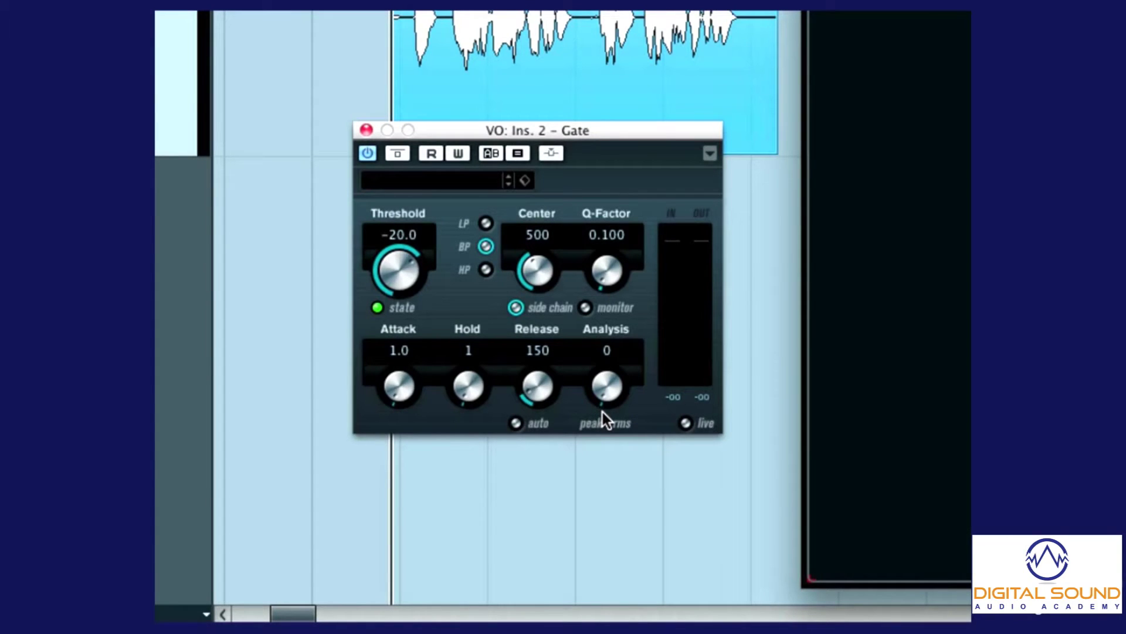
drag(538, 387, 536, 428)
drag(400, 394, 401, 418)
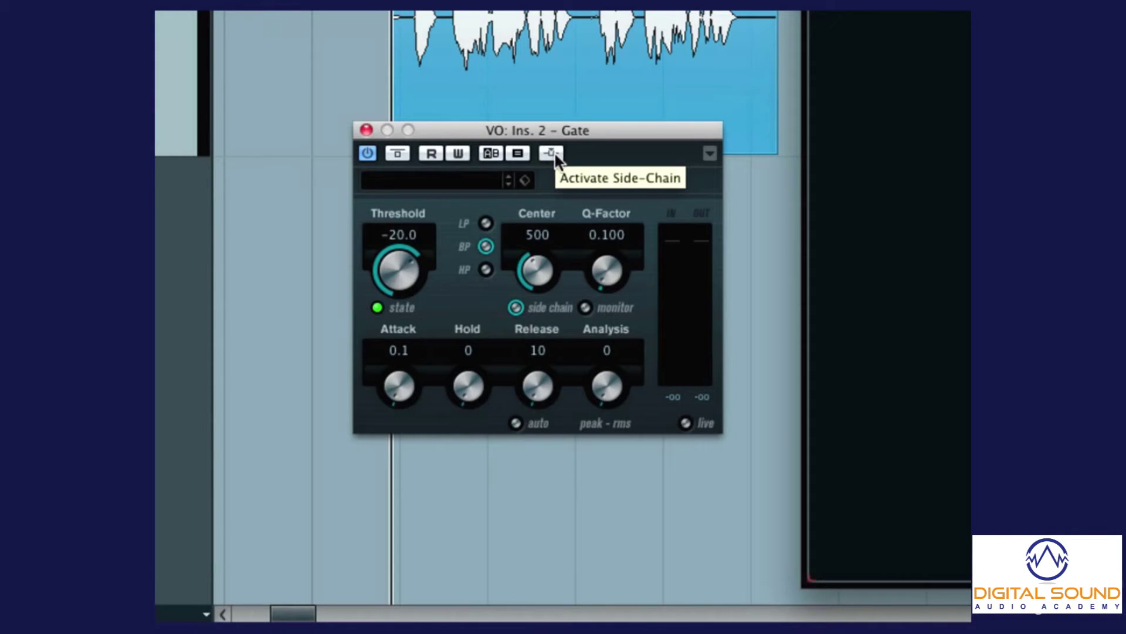
click(551, 153)
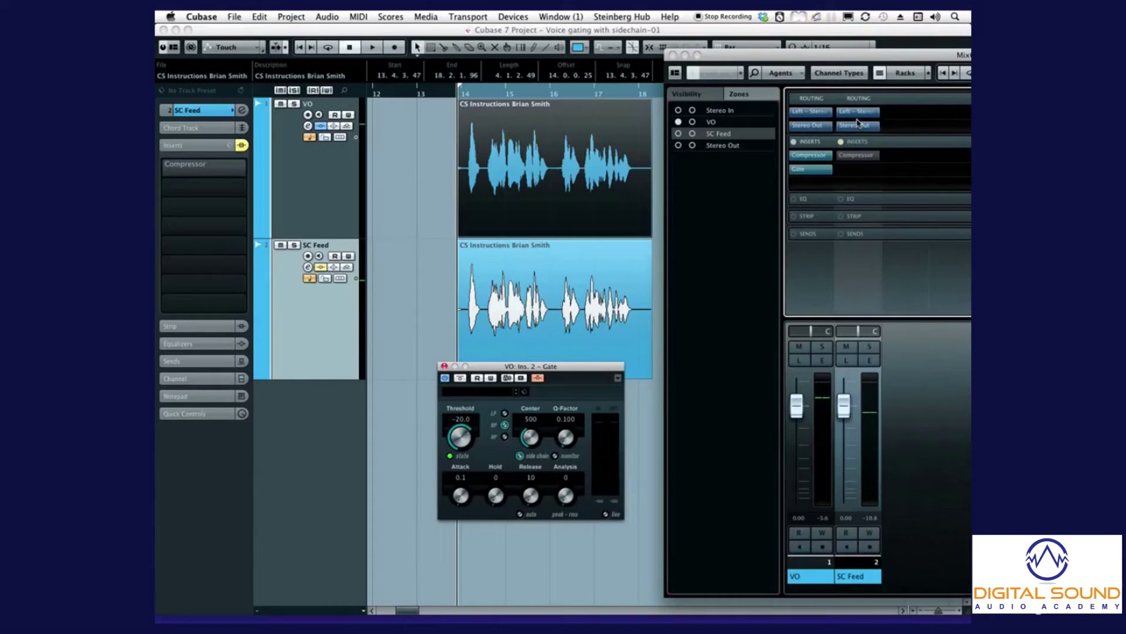
- Activate the Gate side-chain and route SC Feed's output to Side-chains – VO: Ins. 2 – Gate
click(538, 378)
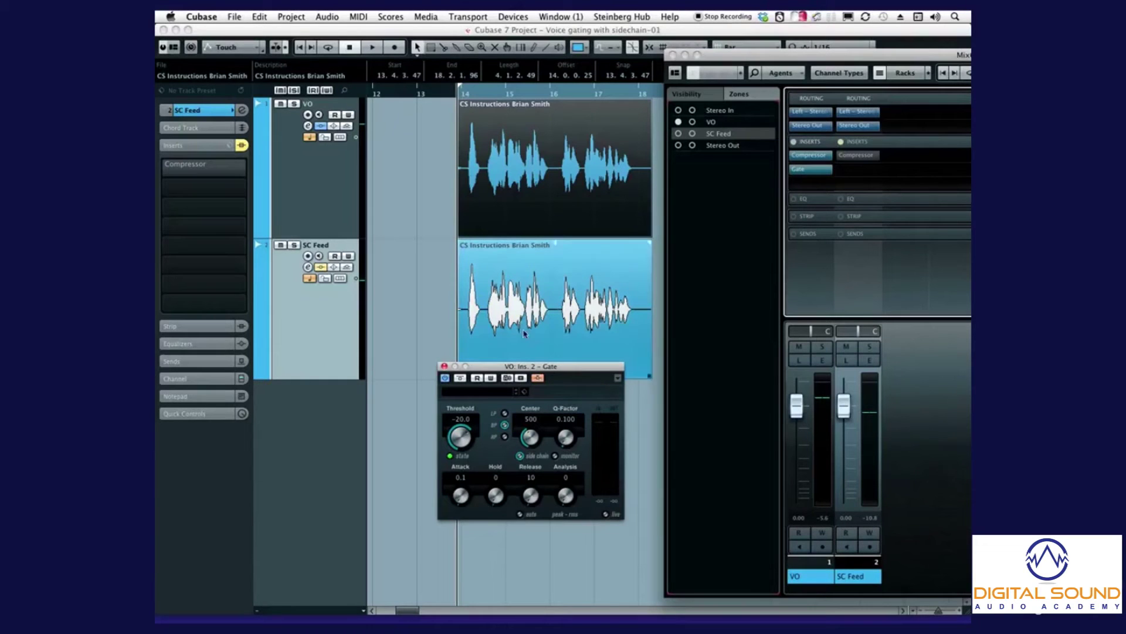
key(F3)
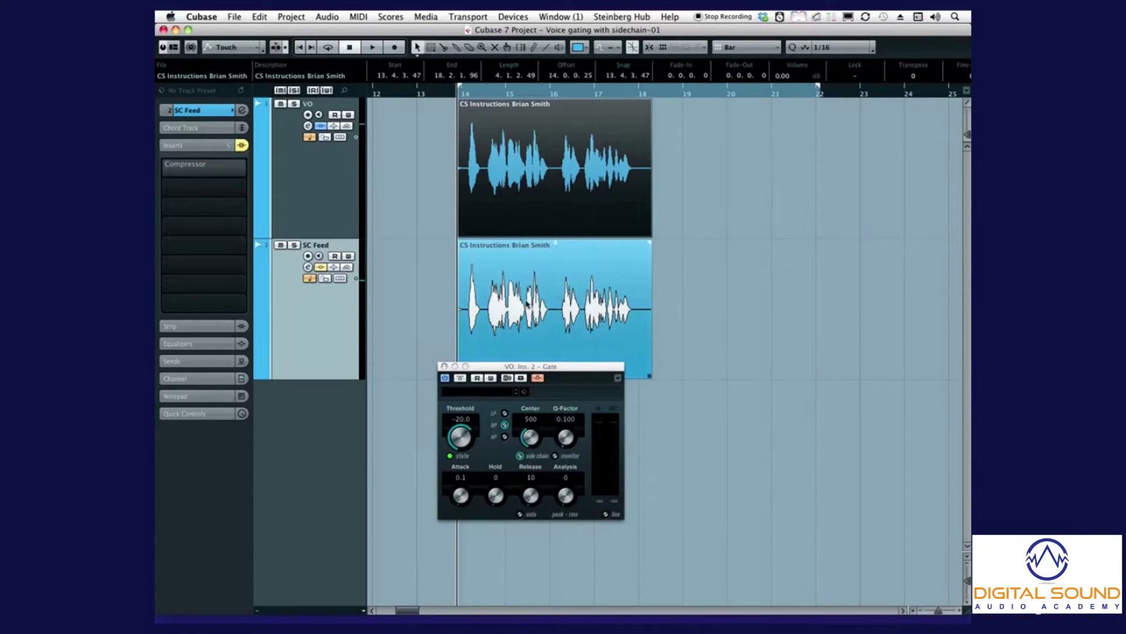
key(F3)
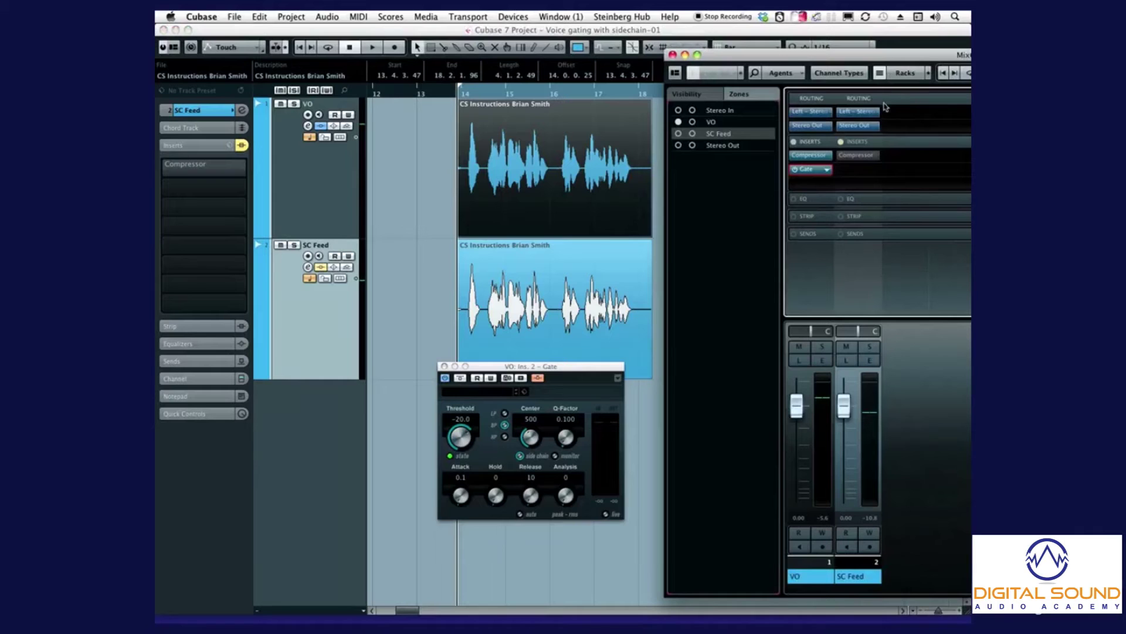
click(874, 126)
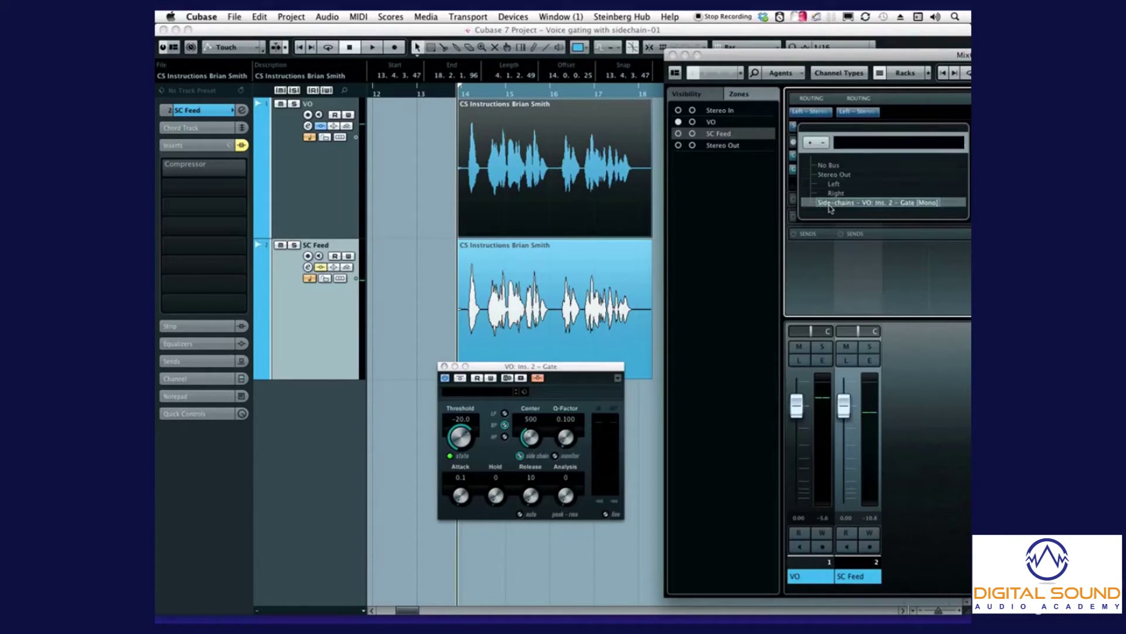
click(829, 203)
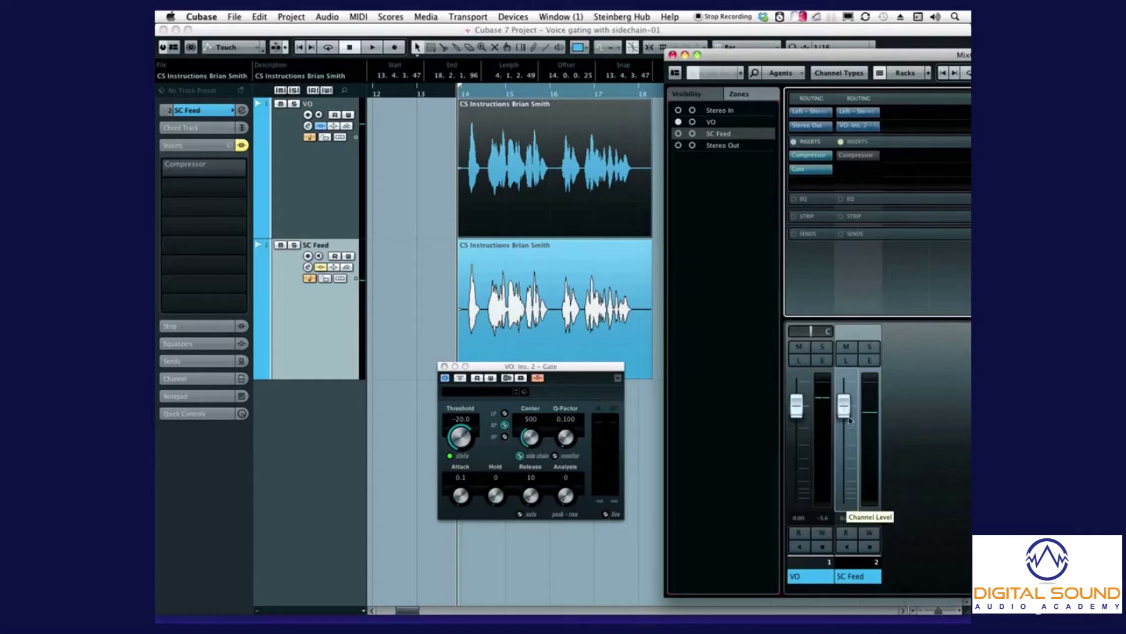
click(862, 447)
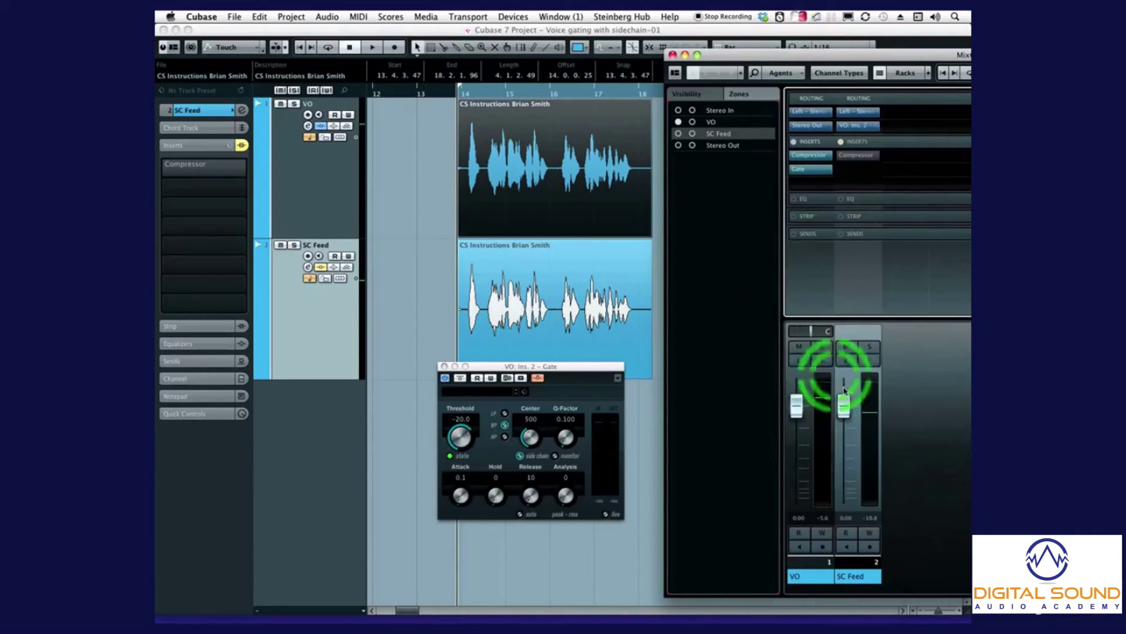
key(F3)
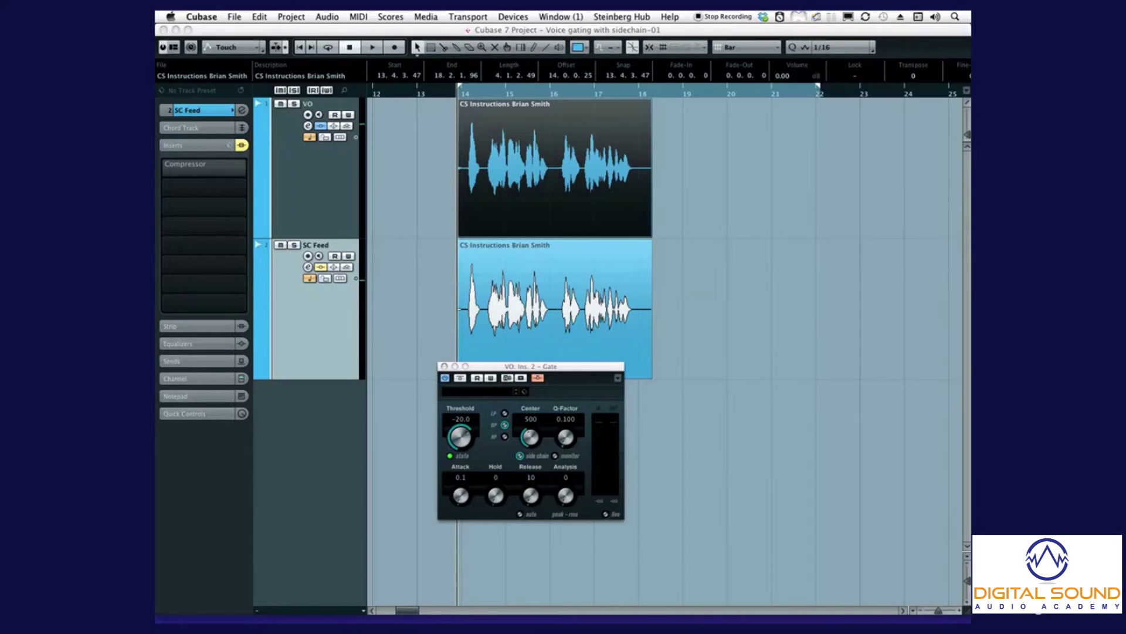
- Audition the voiceover from bar 14, then lower the VO Gate threshold to -23.0
drag(535, 371, 603, 396)
key(Up)
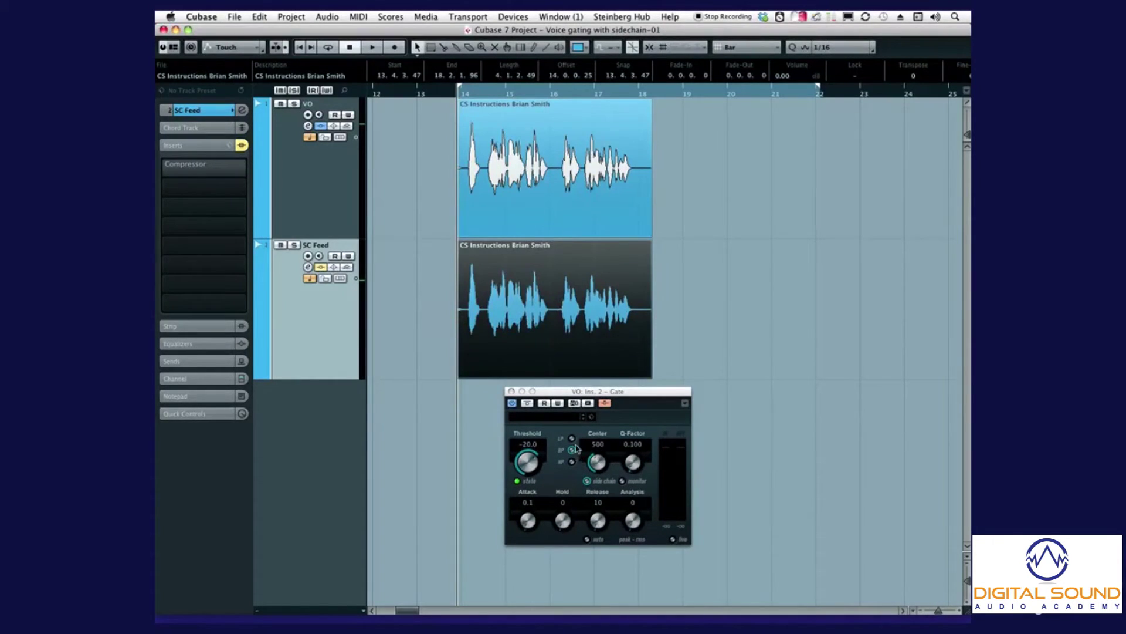
key(space)
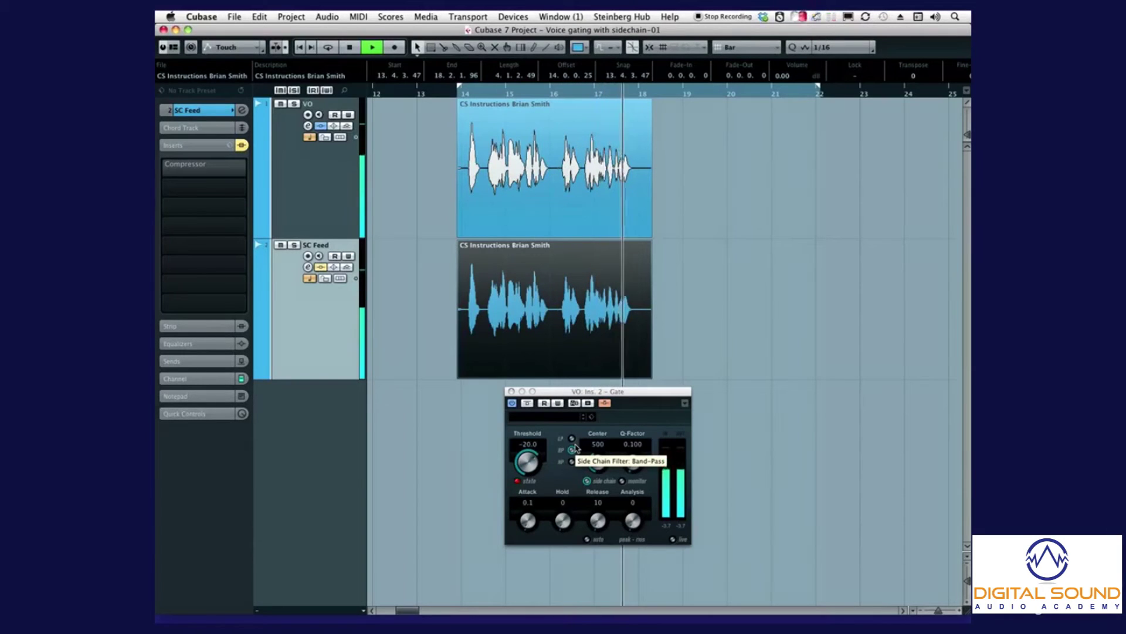
key(space)
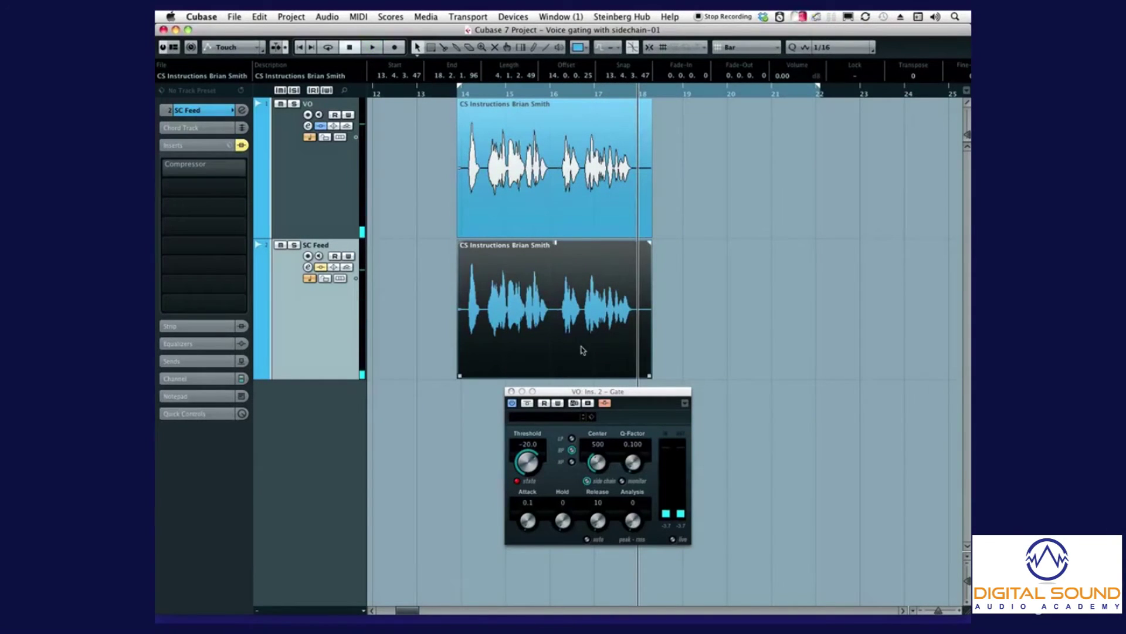
key(KP_0)
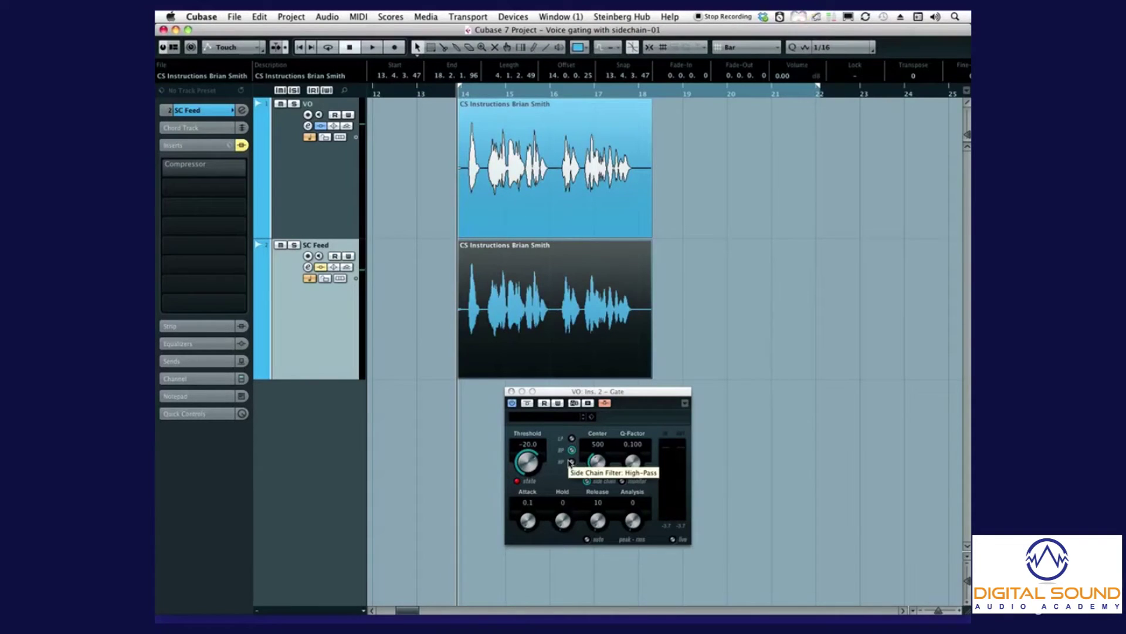
drag(532, 465, 530, 467)
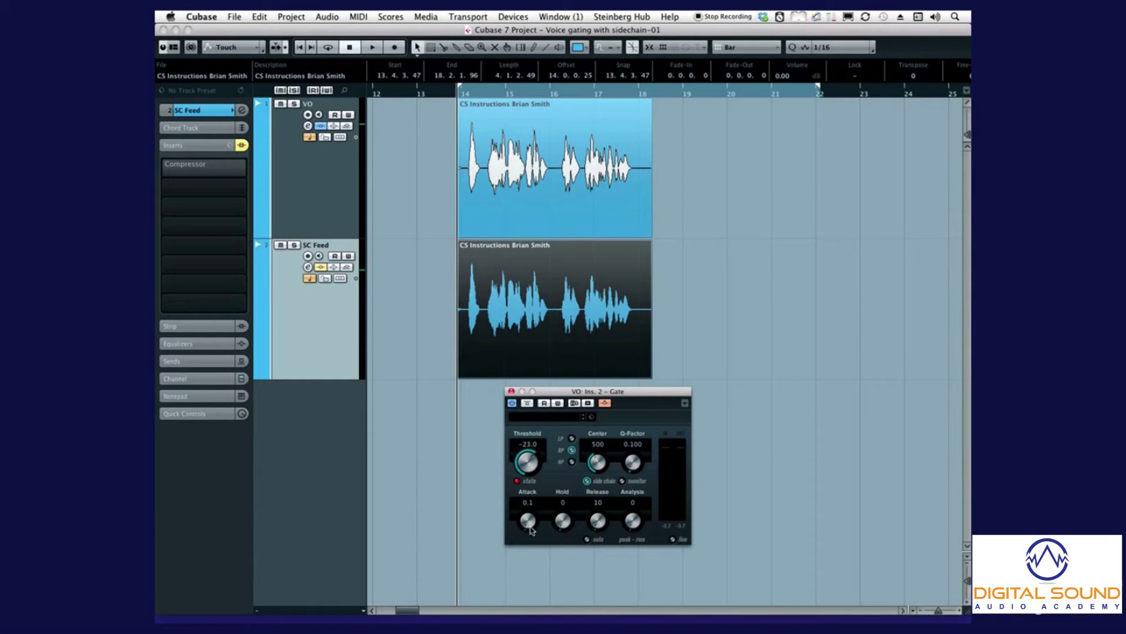
drag(529, 522, 530, 527)
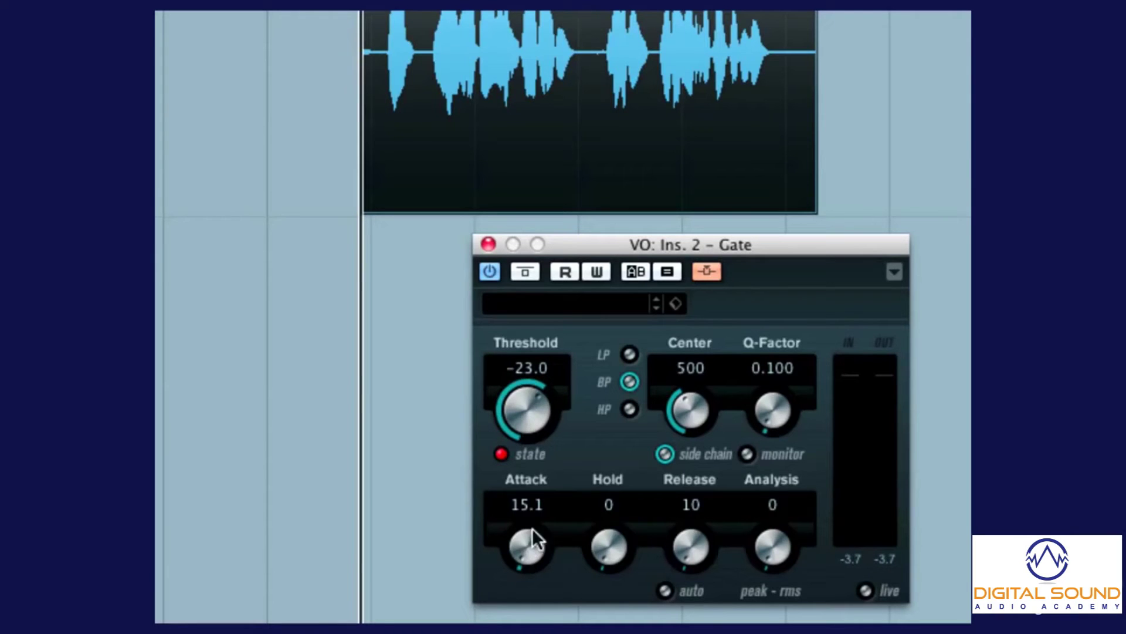
- Raise the VO Gate's Attack to 20.1 and its Hold to 110
scroll(528, 548, up, 3)
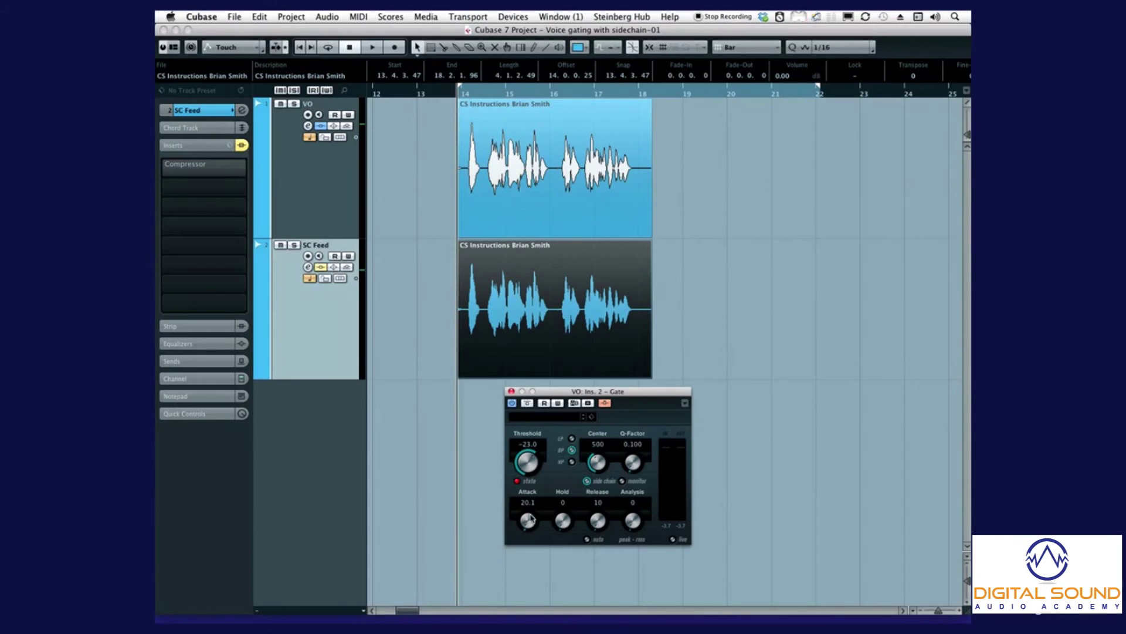
click(543, 350)
drag(567, 392, 547, 412)
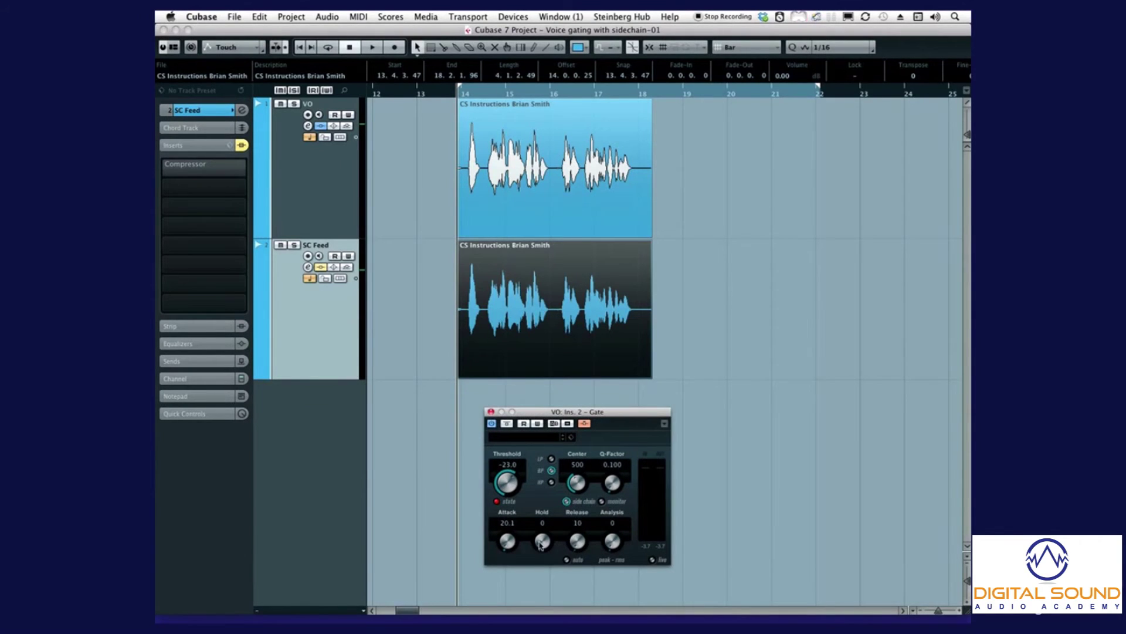
drag(541, 545, 544, 549)
scroll(544, 543, up, 1)
click(510, 347)
key(space)
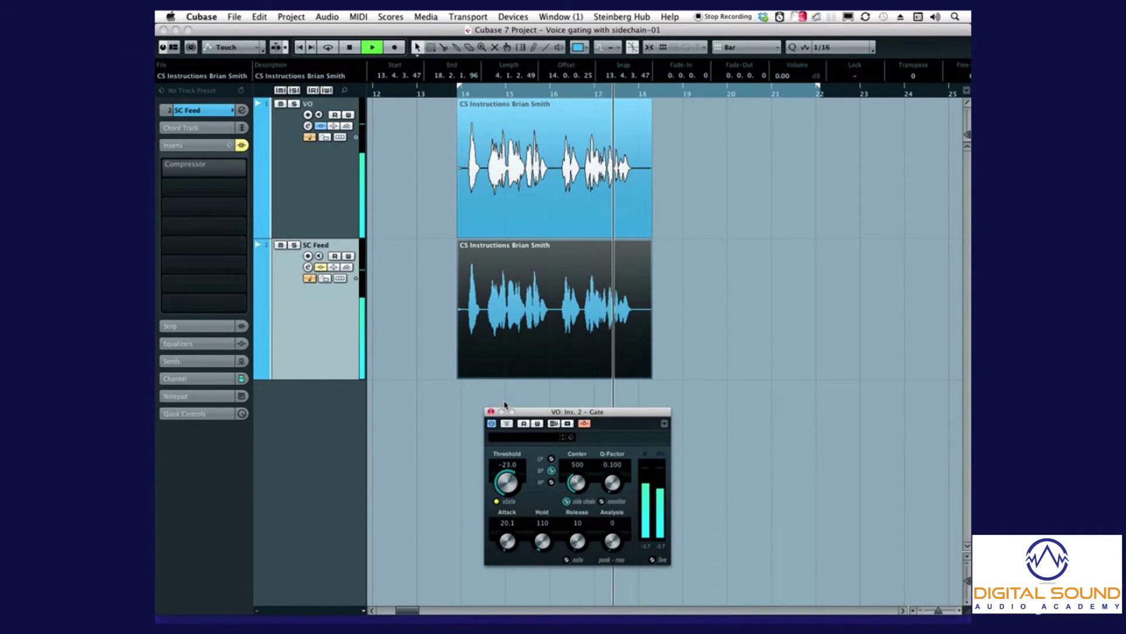
key(space)
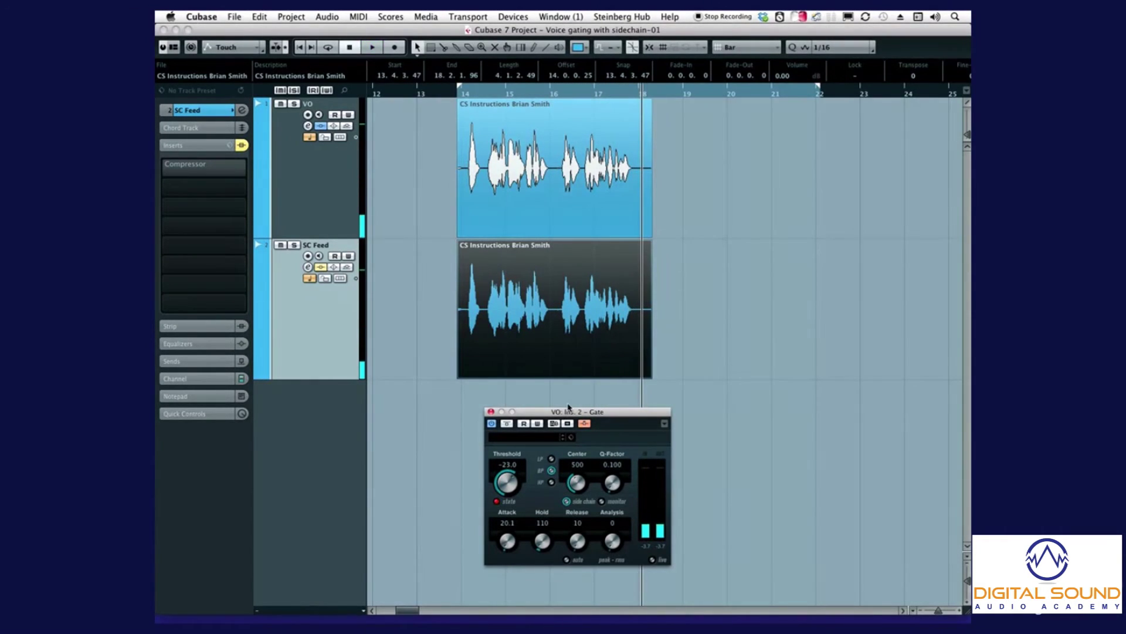
drag(567, 406, 624, 408)
click(508, 423)
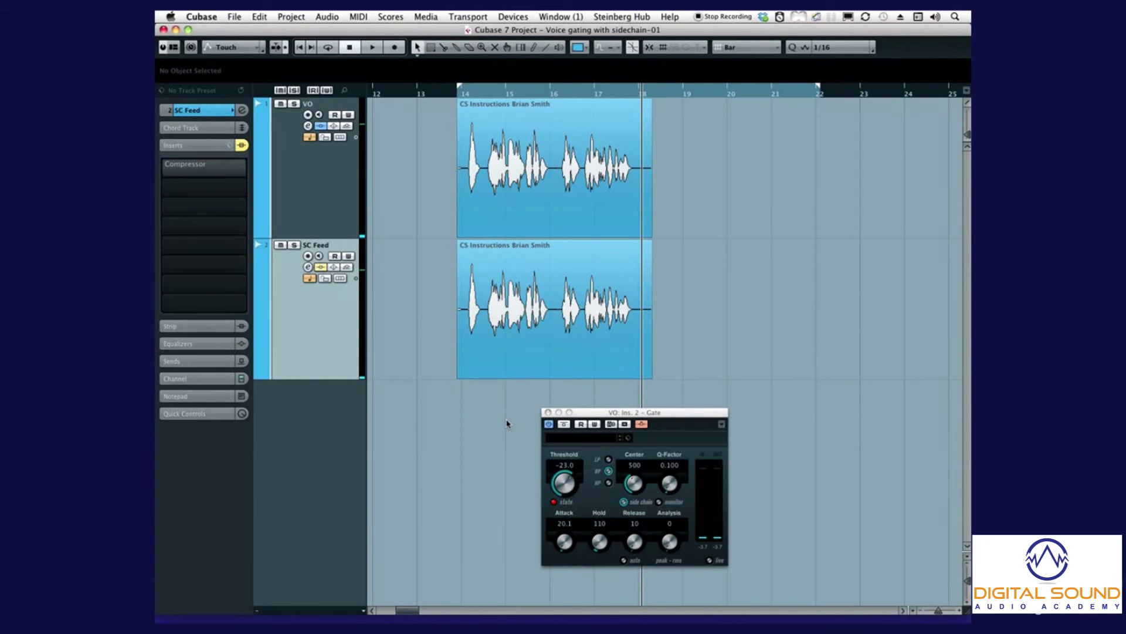
key(h)
key(h)
key(h)
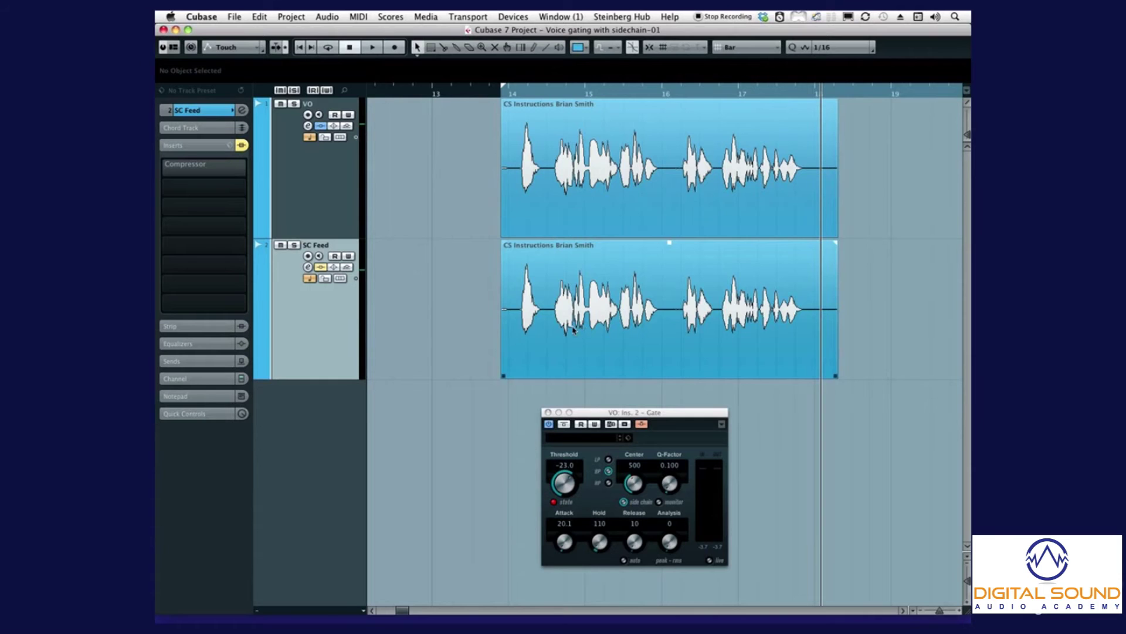
click(525, 303)
click(526, 92)
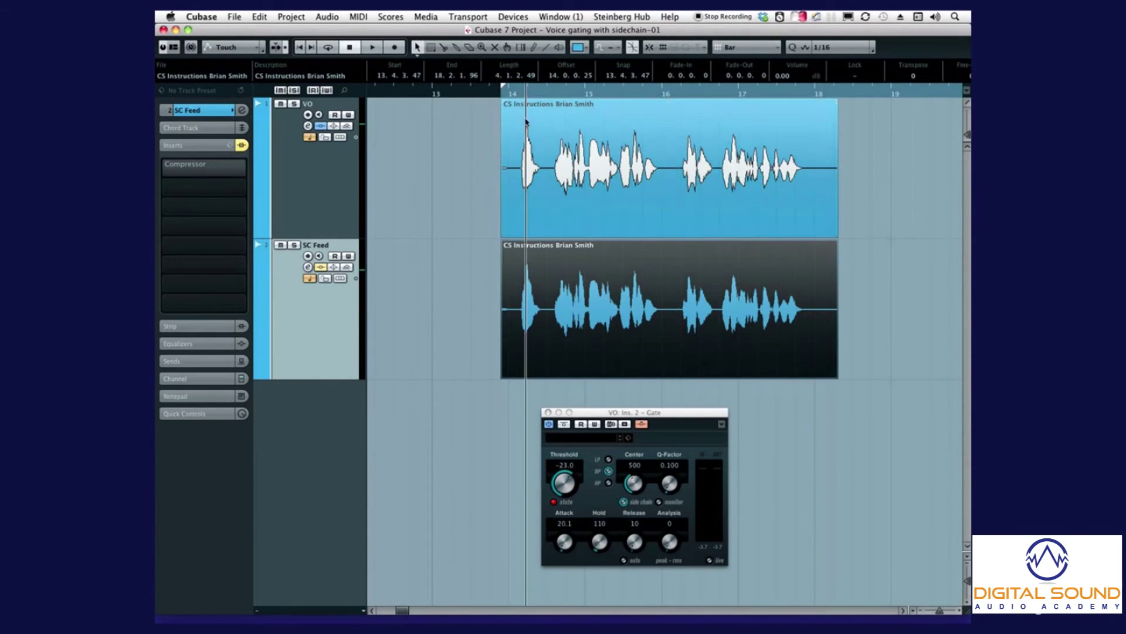
click(527, 299)
key(h)
key(h)
key(h)
key(h)
key(h)
key(h)
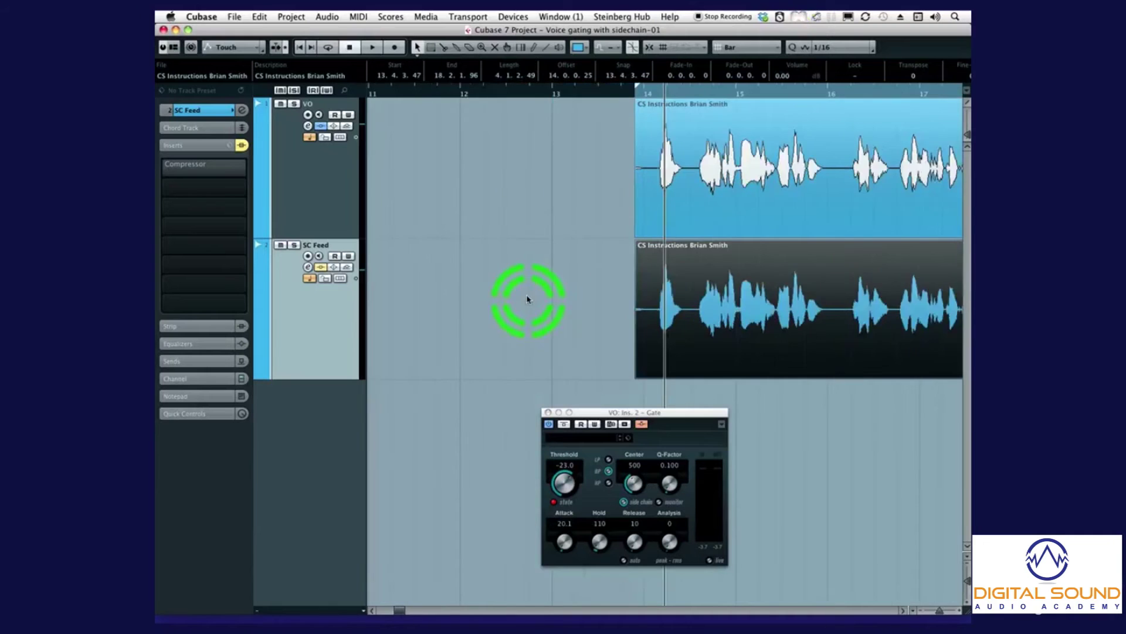
key(h)
key(h)
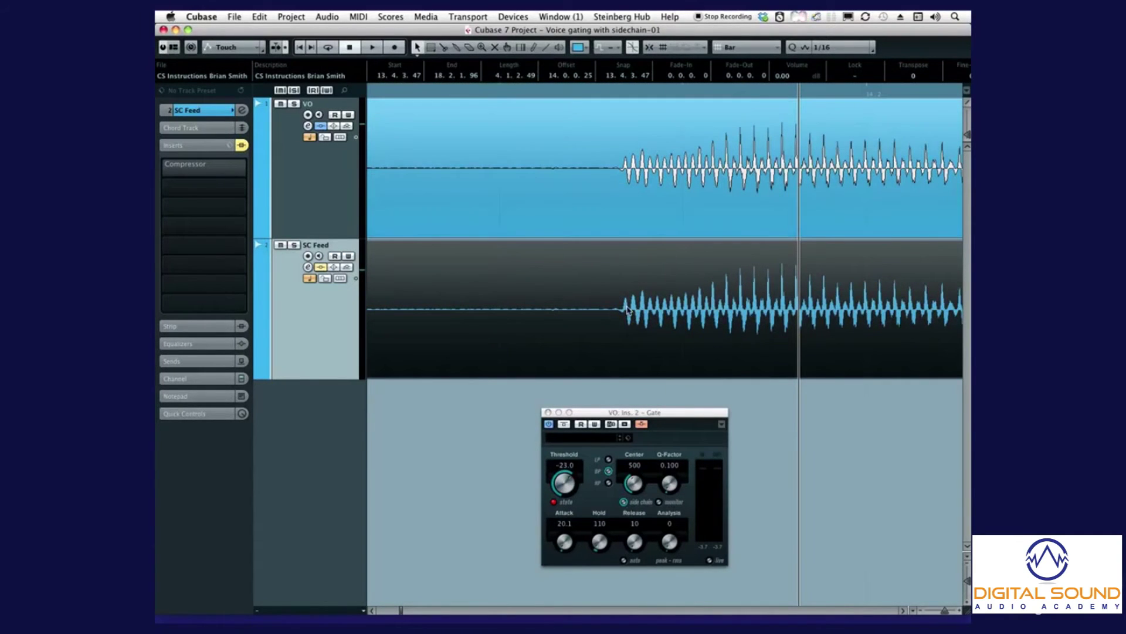
drag(630, 316, 572, 315)
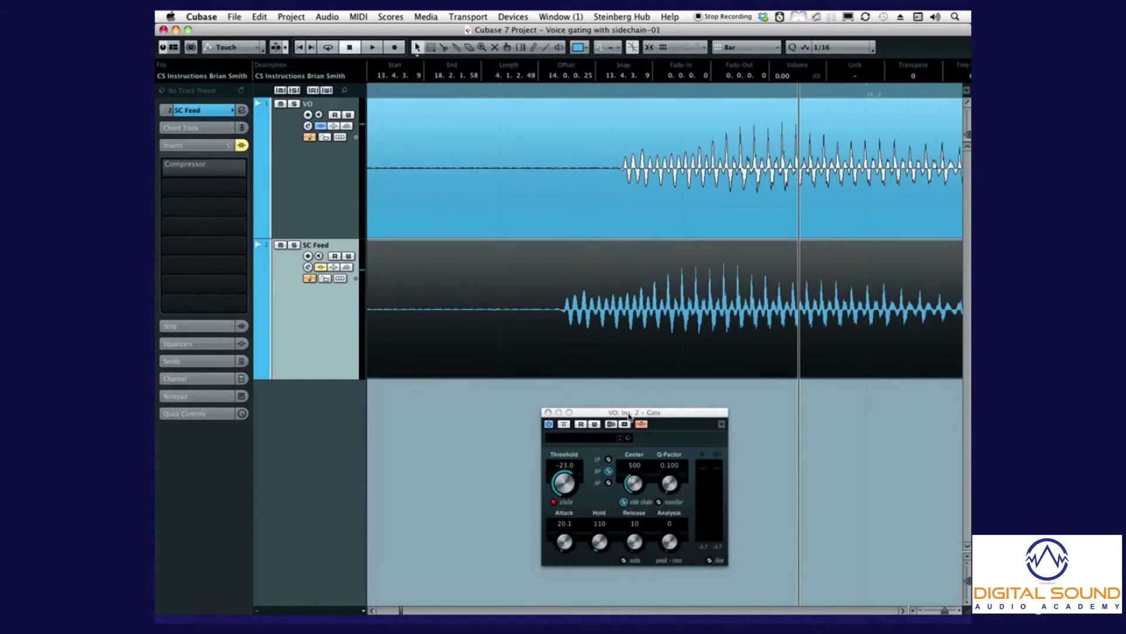
drag(629, 416, 590, 435)
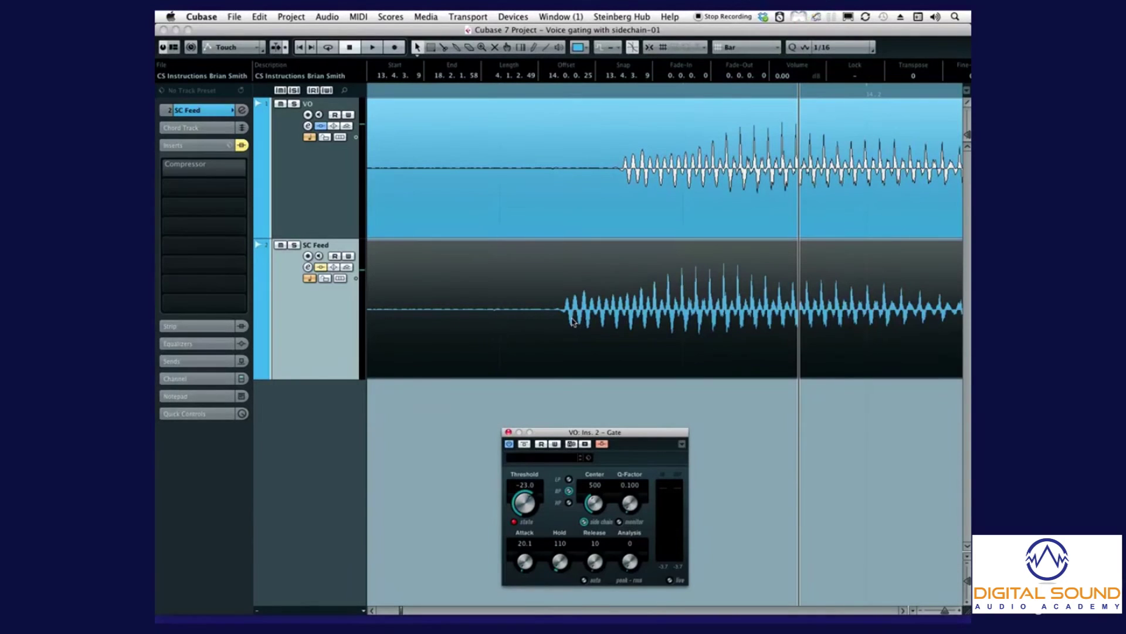
drag(598, 313, 631, 319)
key(super+z)
key(super+shift+z)
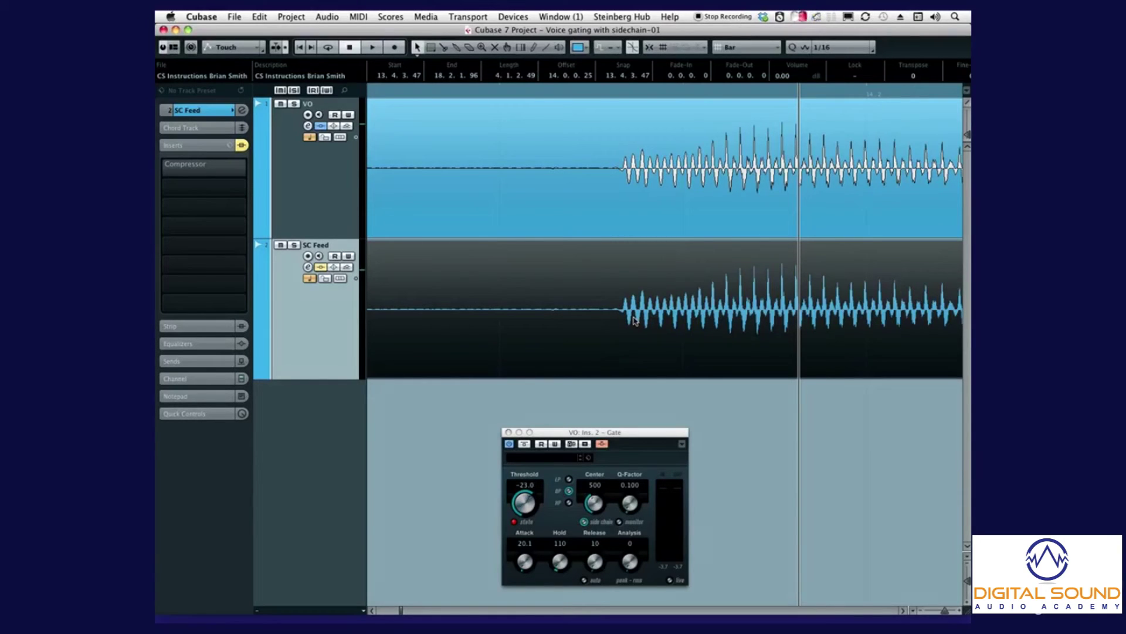
drag(648, 320, 591, 316)
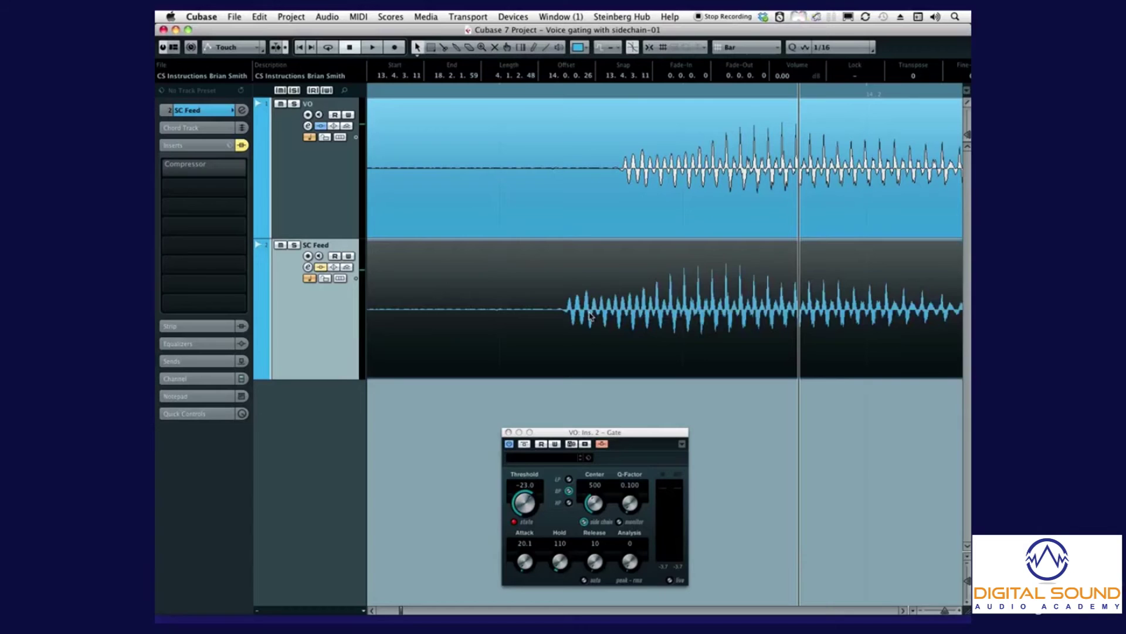
key(ctrl+z)
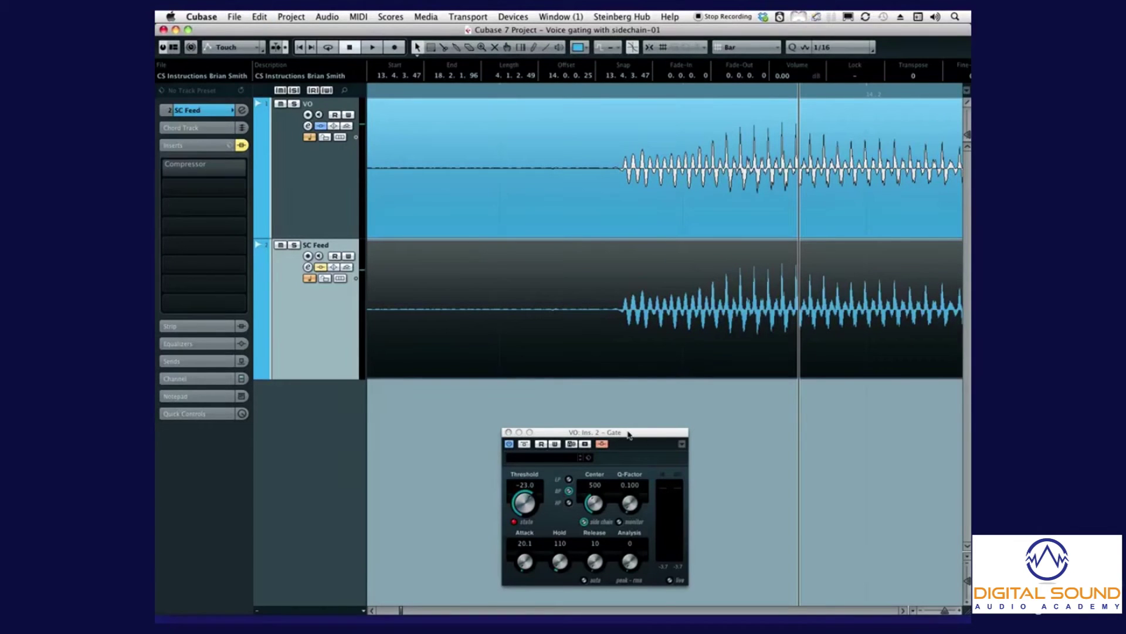
key(g)
key(g)
key(g)
key(g)
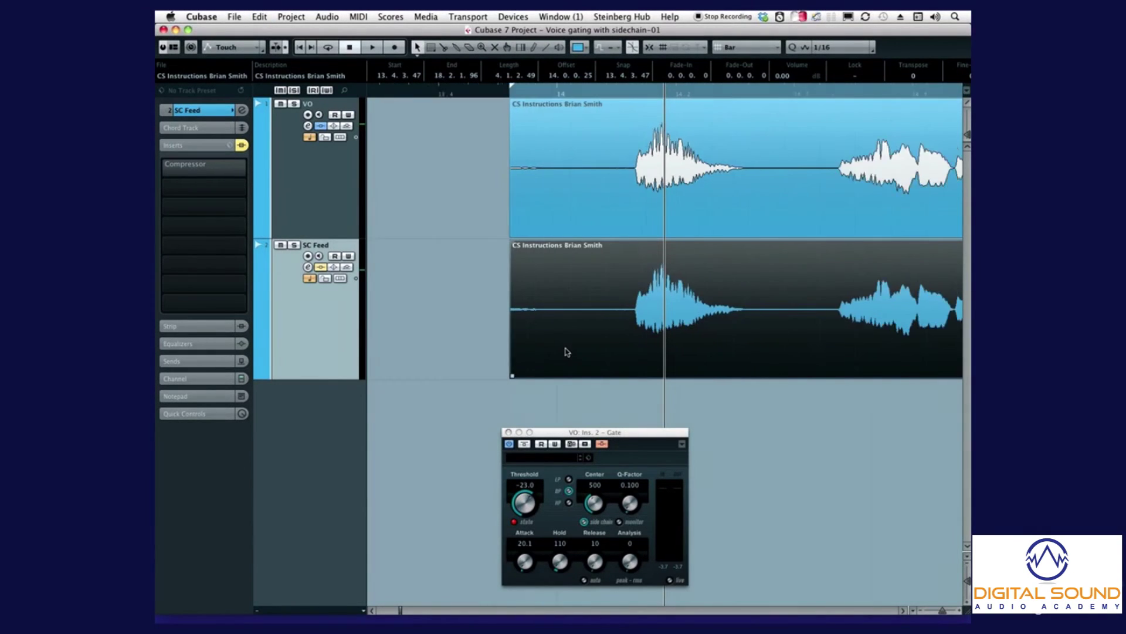
key(g)
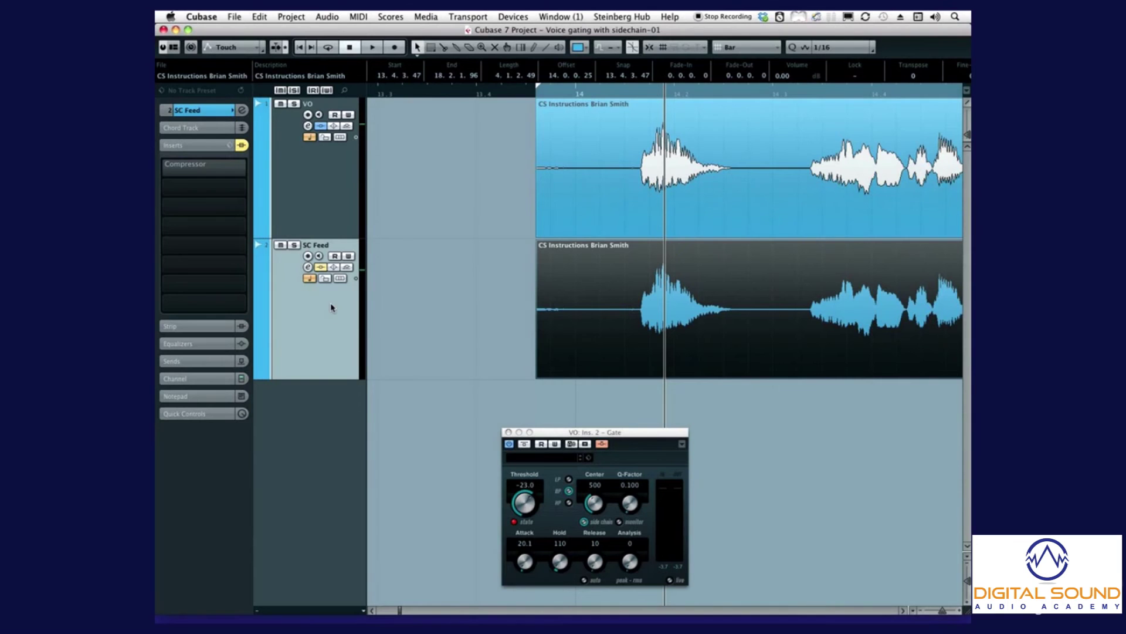
click(206, 111)
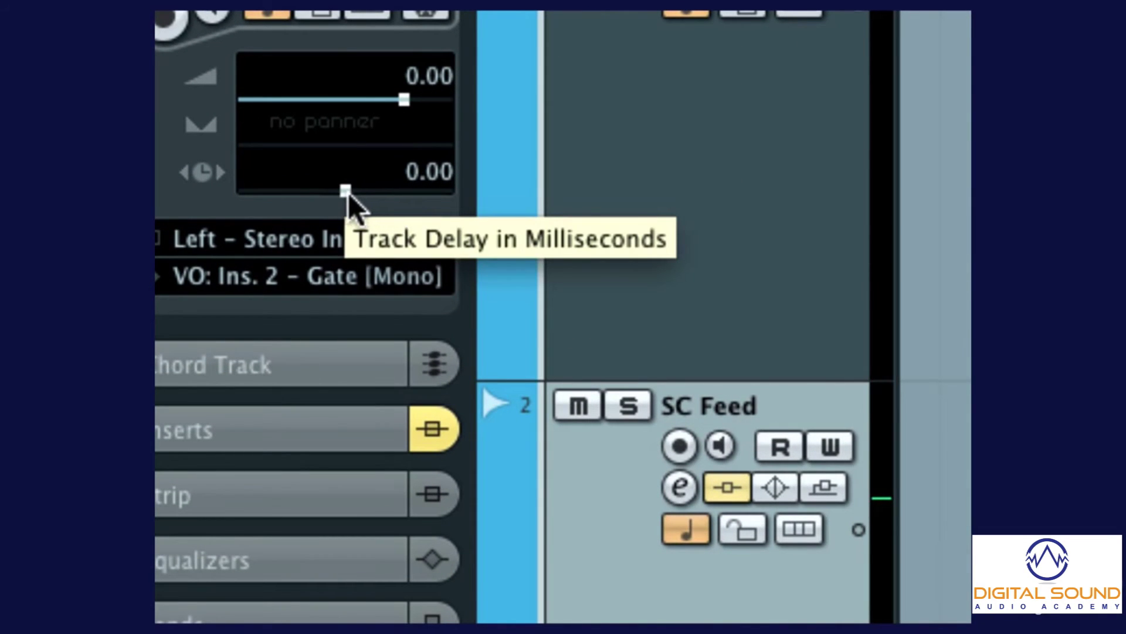
- Enter -100 ms as the SC Feed track delay
mouse_move(347, 192)
mouse_down()
mouse_move(334, 191)
mouse_move(362, 192)
mouse_up()
double_click(403, 179)
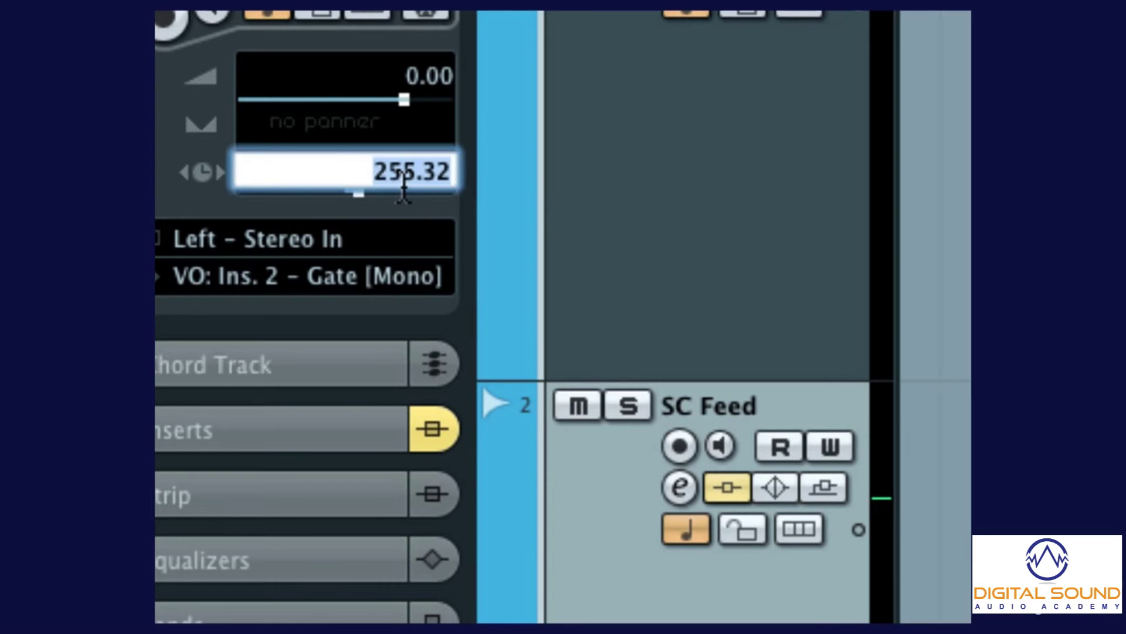
key(BackSpace)
text(-100)
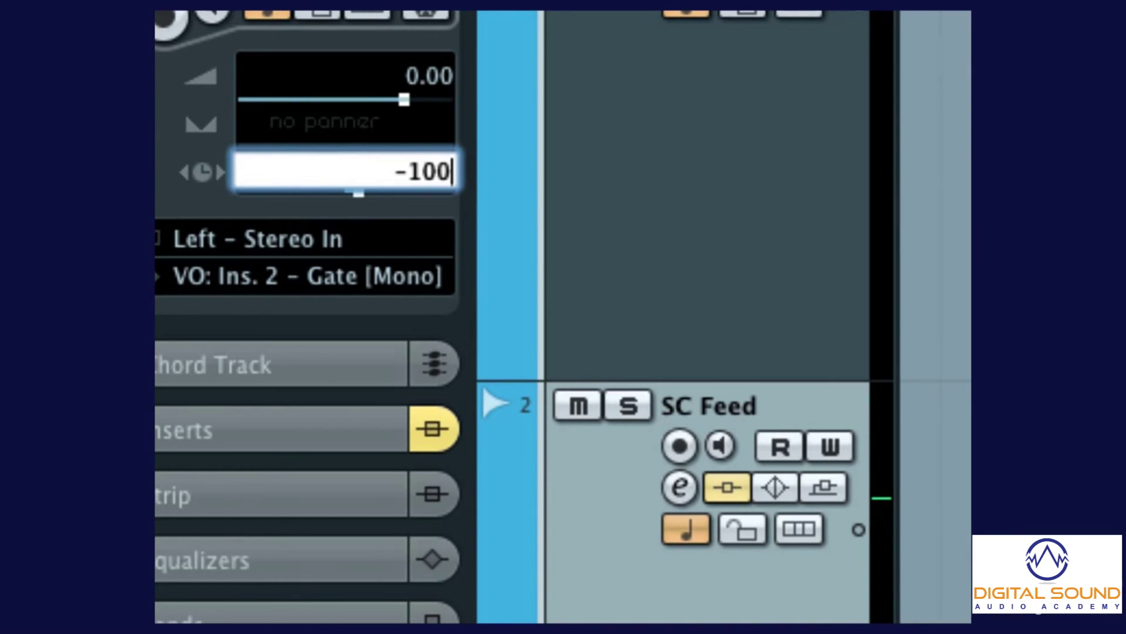
key(Return)
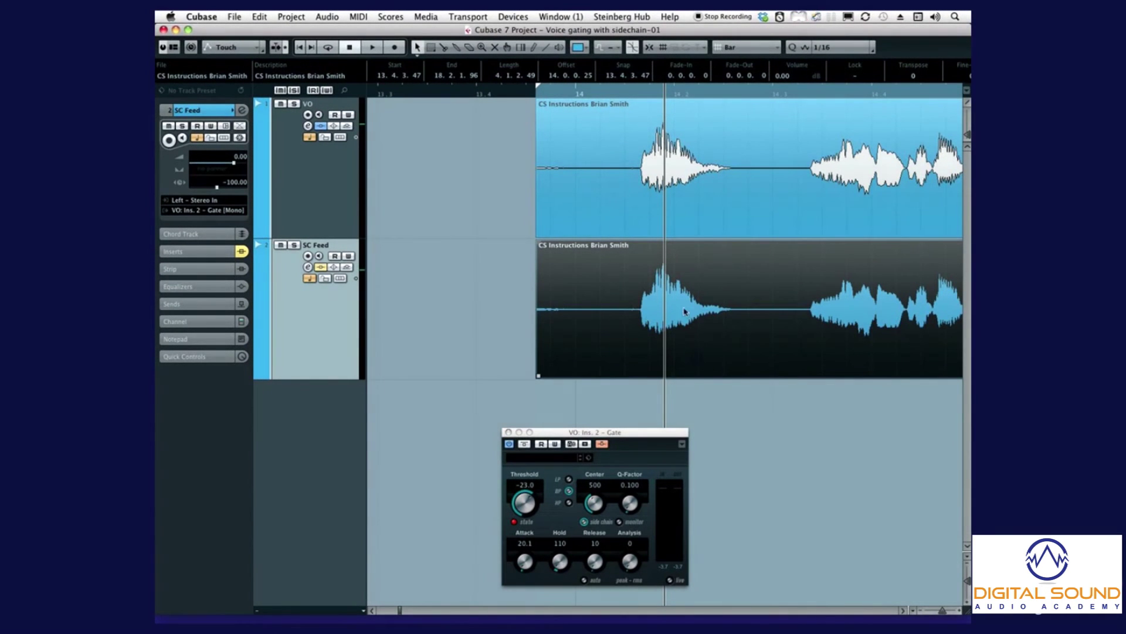
- Play the gated voiceover from near bar 14, zooming out until both clips fully show
click(641, 94)
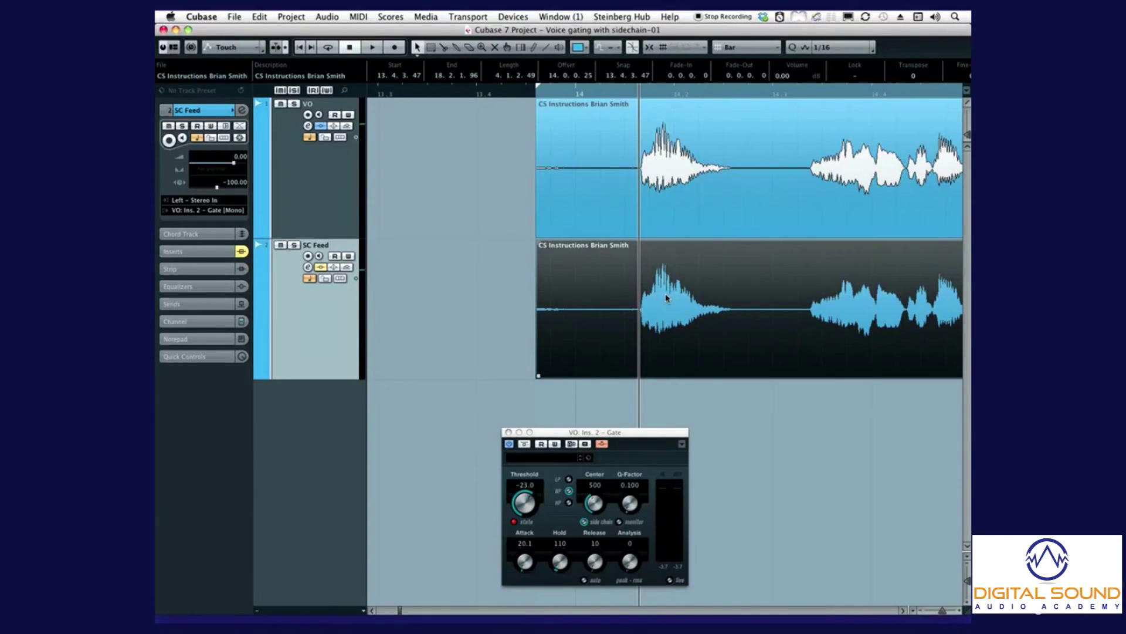
drag(631, 437, 587, 433)
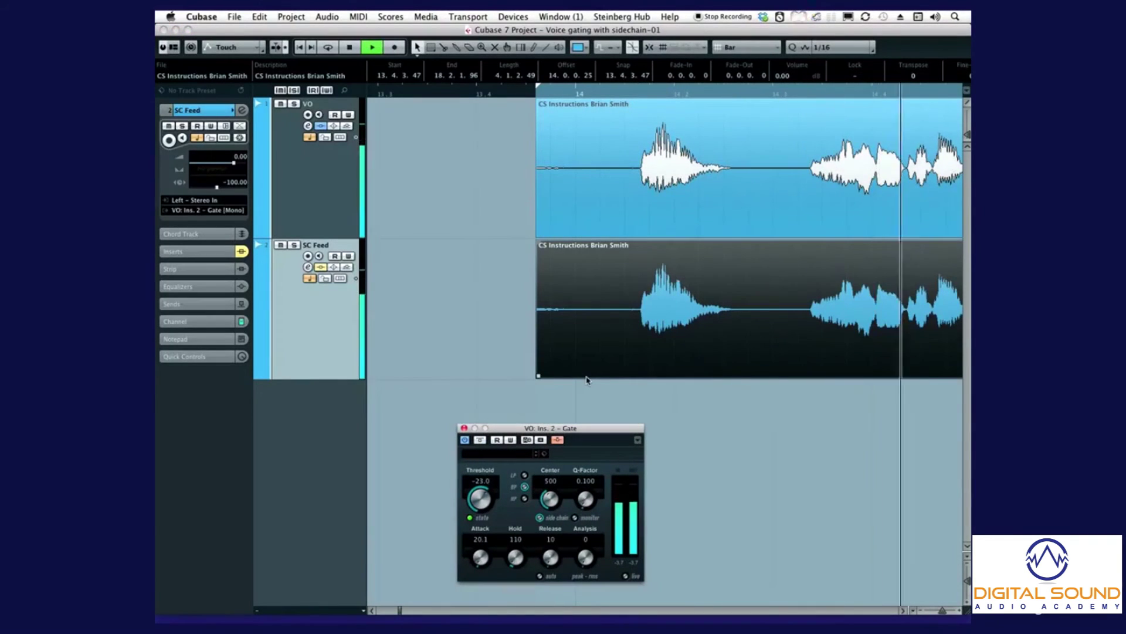
key(g)
key(g)
key(g)
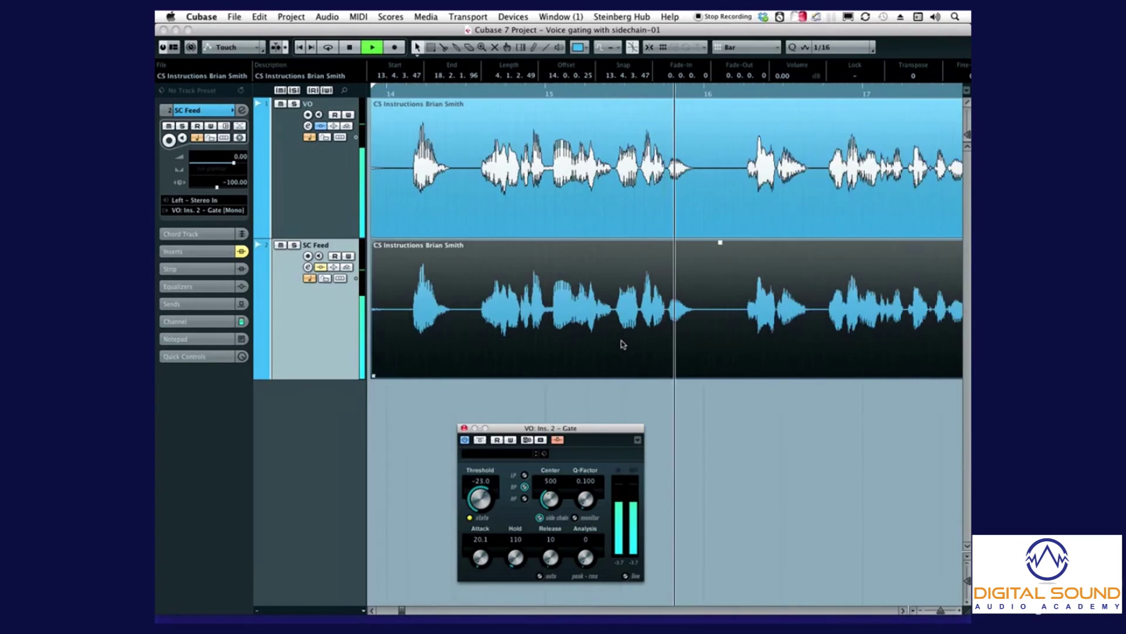
key(g)
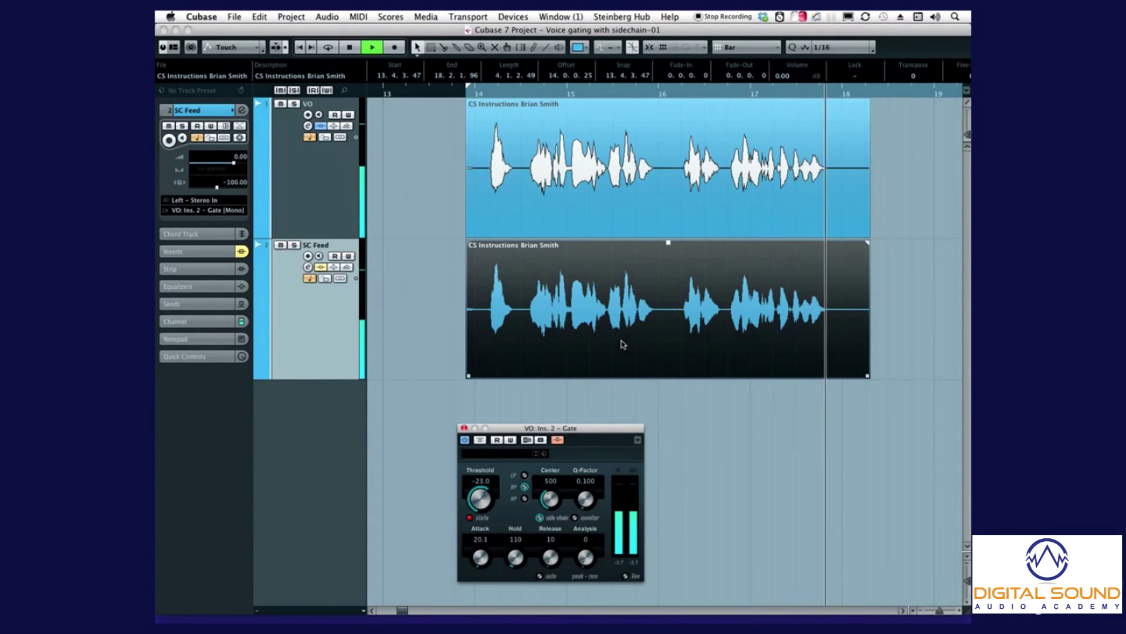
key(space)
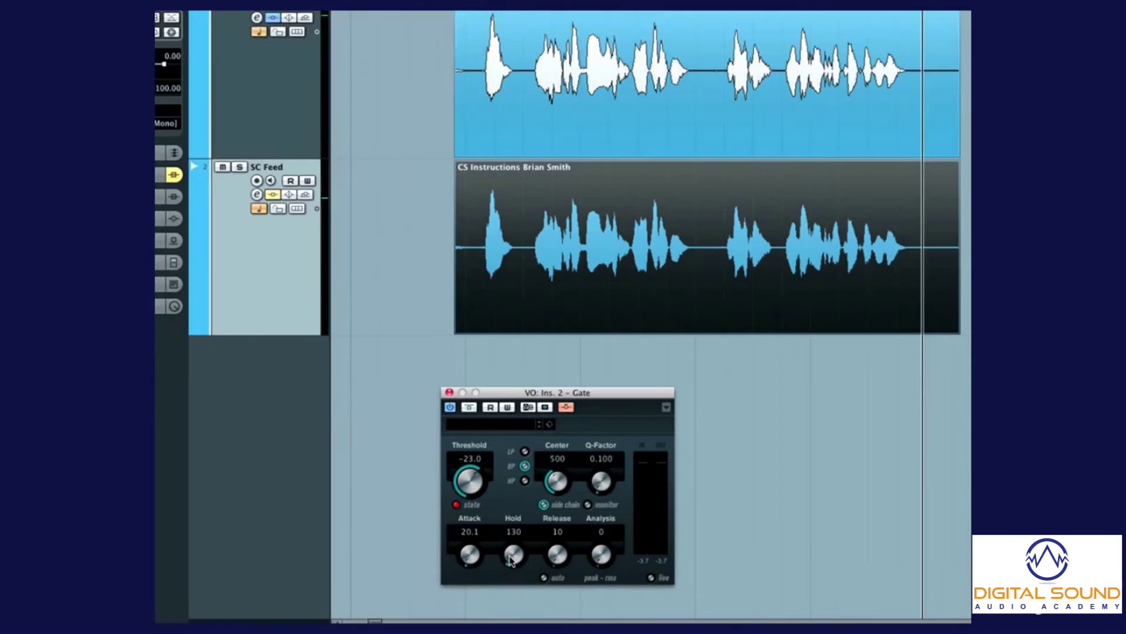
- Raise the VO Gate Hold to 130 and Release to 69, then play back
scroll(580, 566, up, 2)
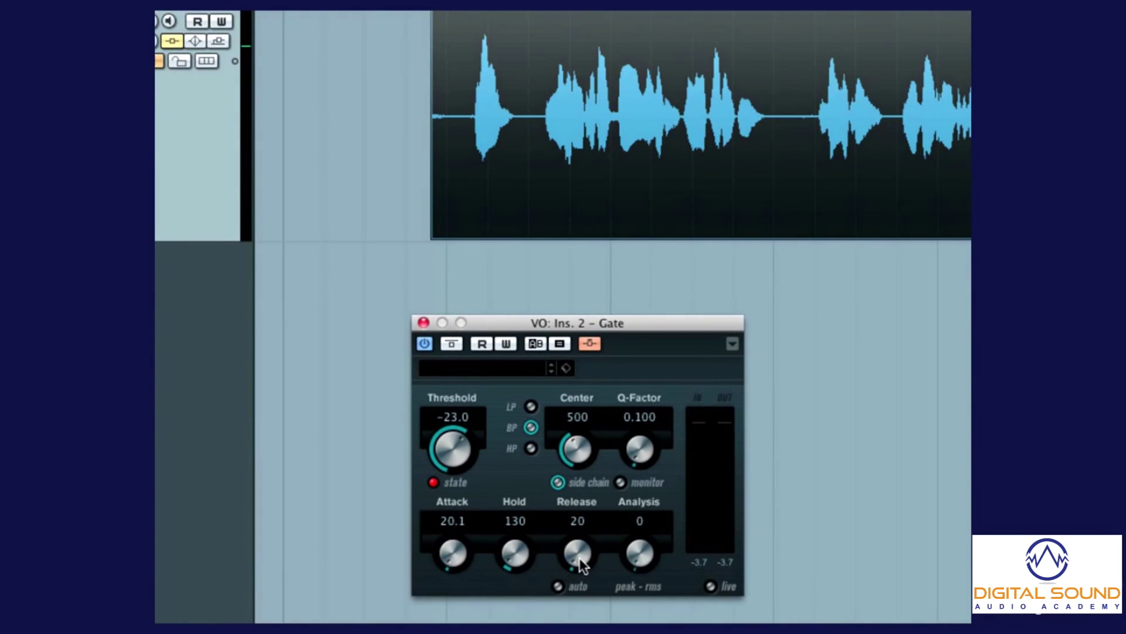
scroll(578, 552, up, 4)
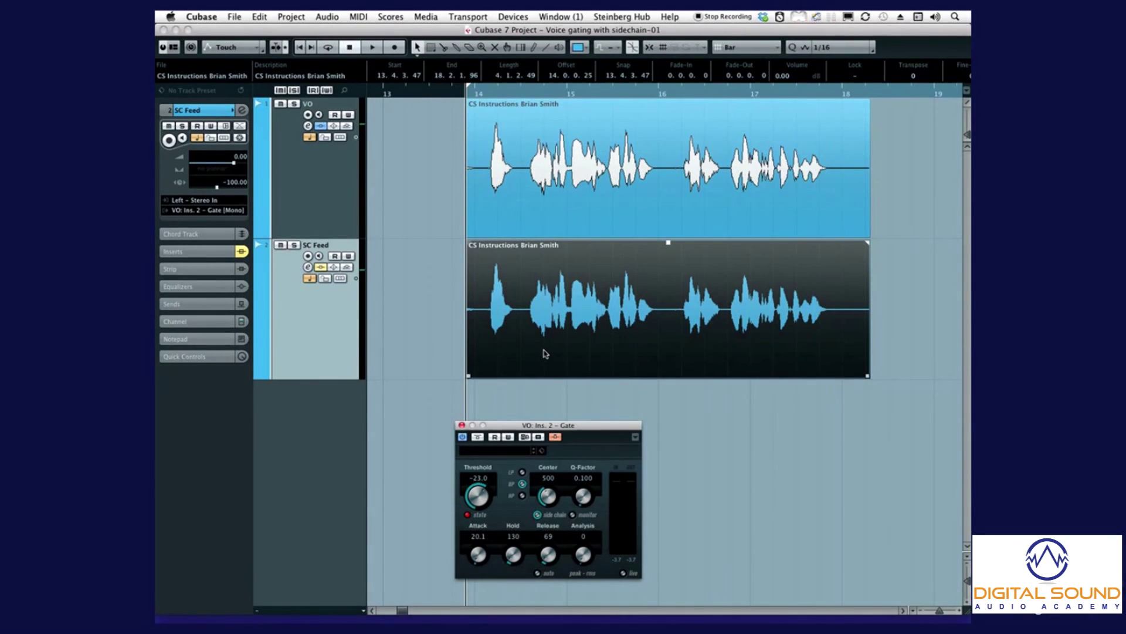
key(space)
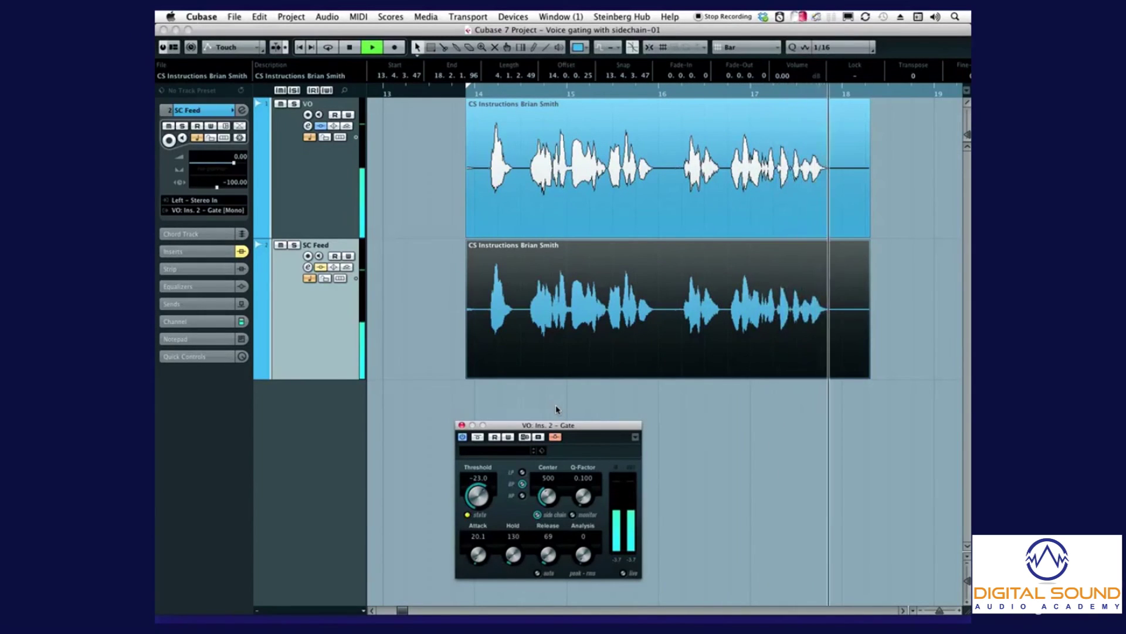
- Stop playback and bring the VO Gate Threshold down to -27.2 dB
click(599, 342)
key(space)
click(574, 417)
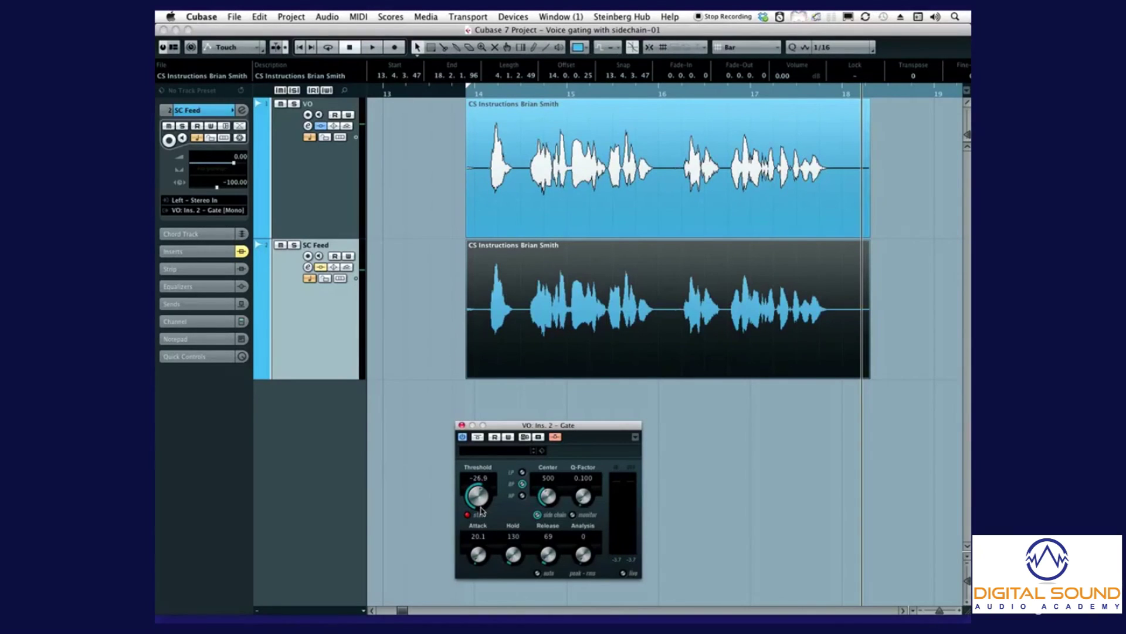
- Audition the voiceover from the SC Feed clip start with the lower threshold
click(519, 312)
key(l)
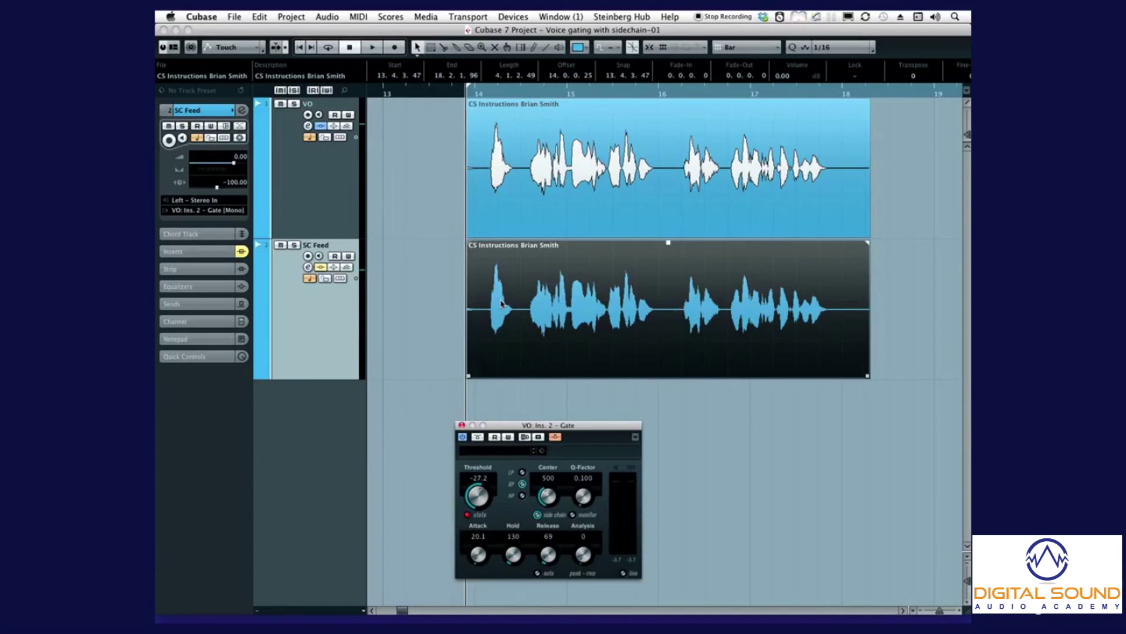
key(space)
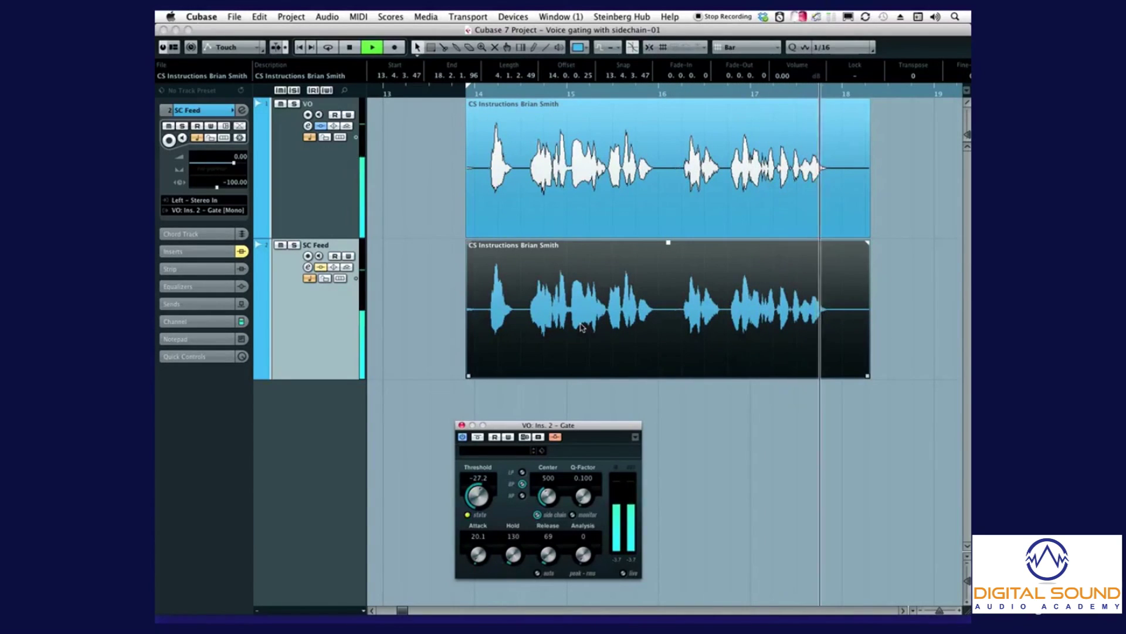
key(space)
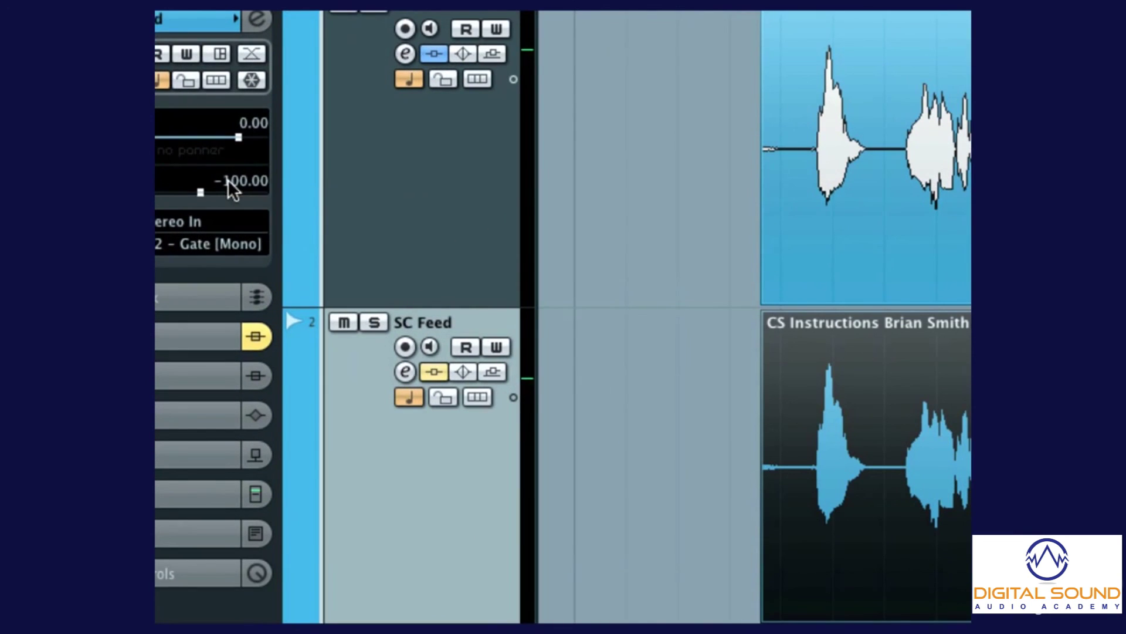
- Enter -75 ms as the SC Feed track delay and replay from the clip start
double_click(230, 185)
text(-7)
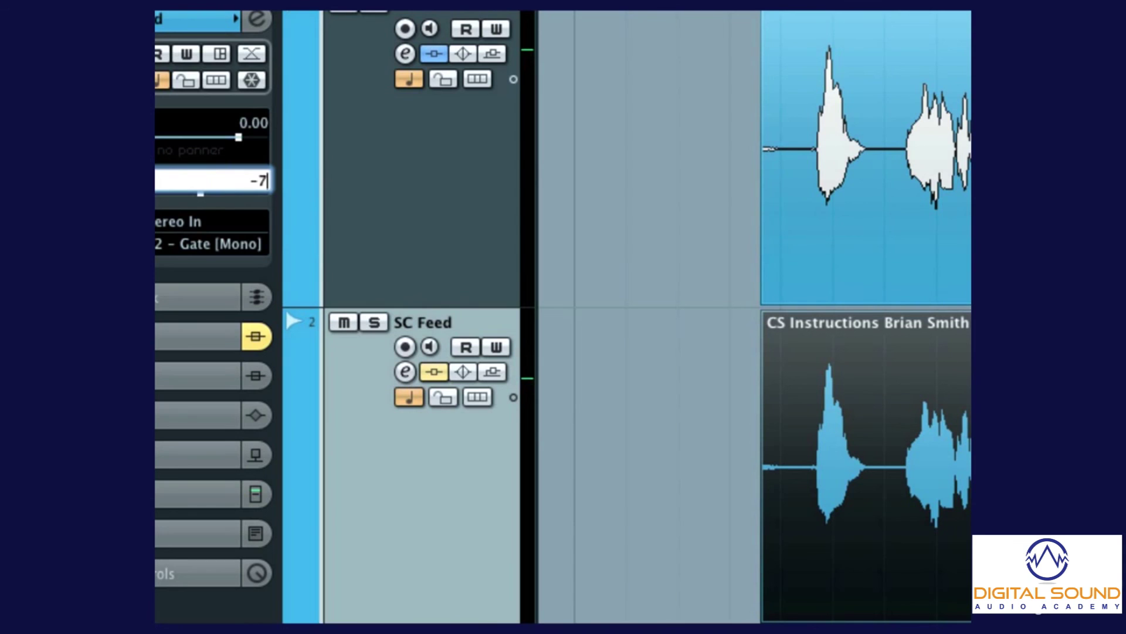
text(5)
key(Return)
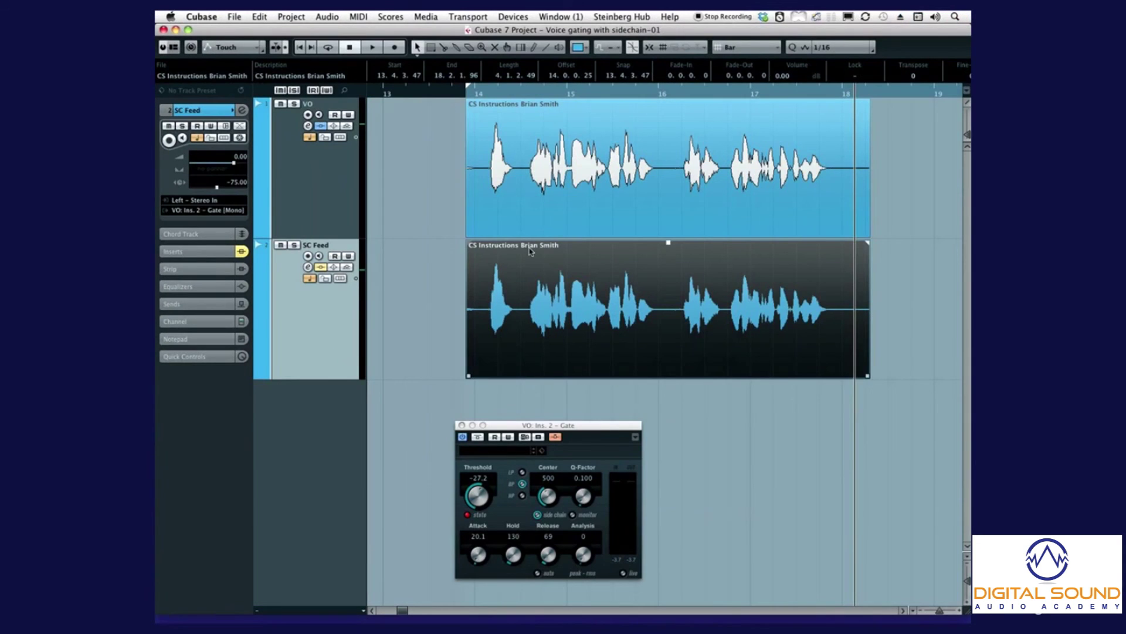
key(alt+space)
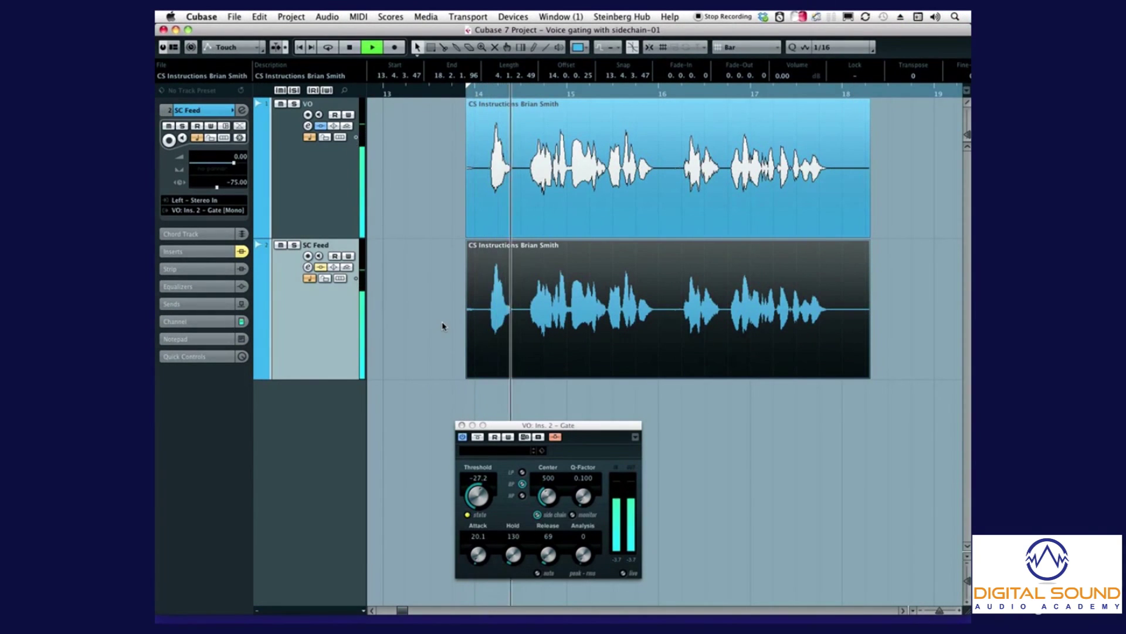
- Stop playback and zoom out to view the project from bar 1 to 97
click(506, 333)
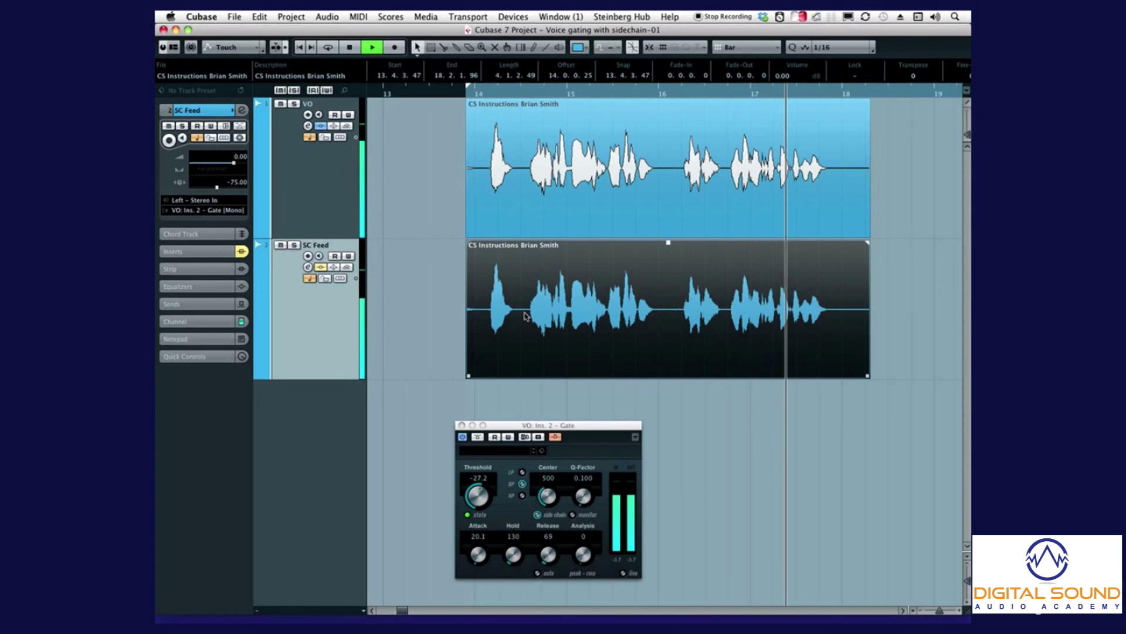
key(space)
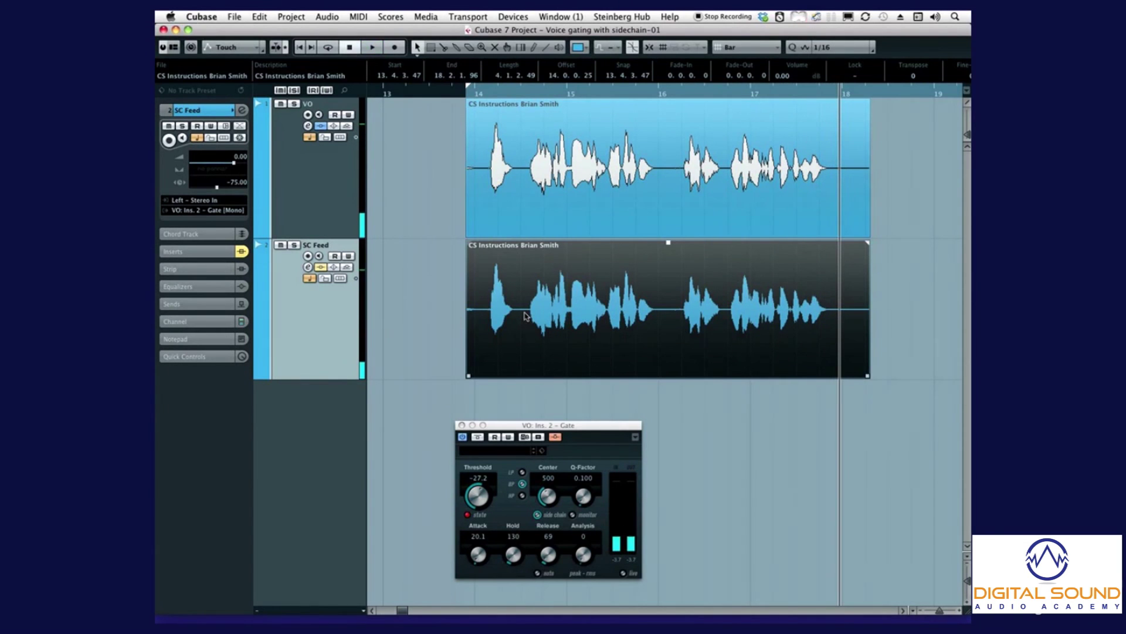
key(g)
key(g)
key(g)
key(g)
key(g)
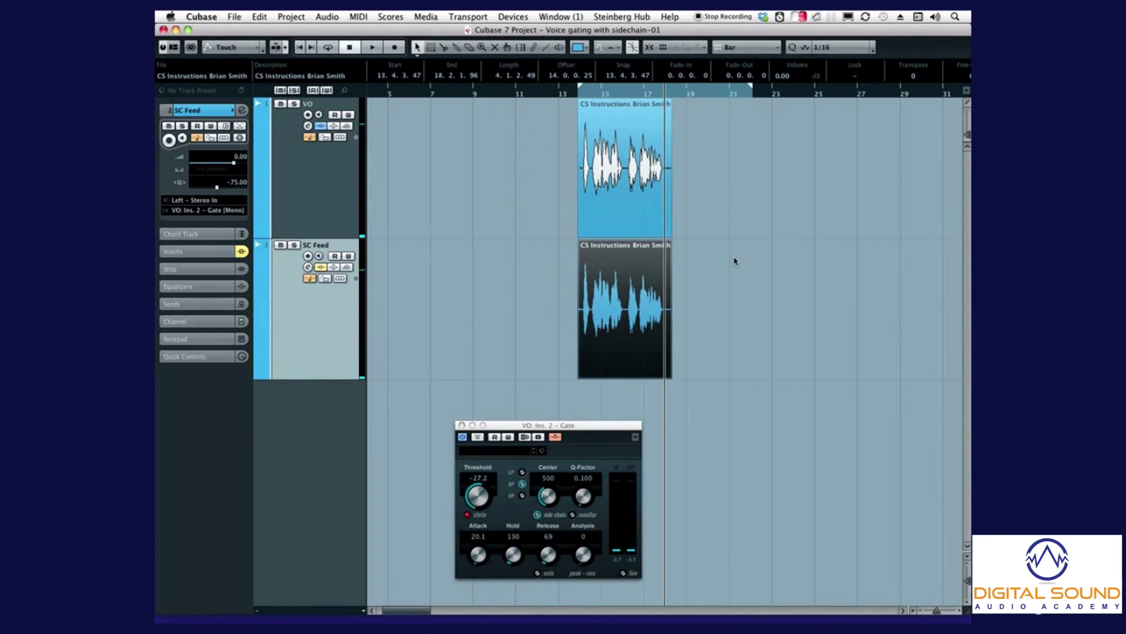
key(g)
key(g)
key(g)
key(g)
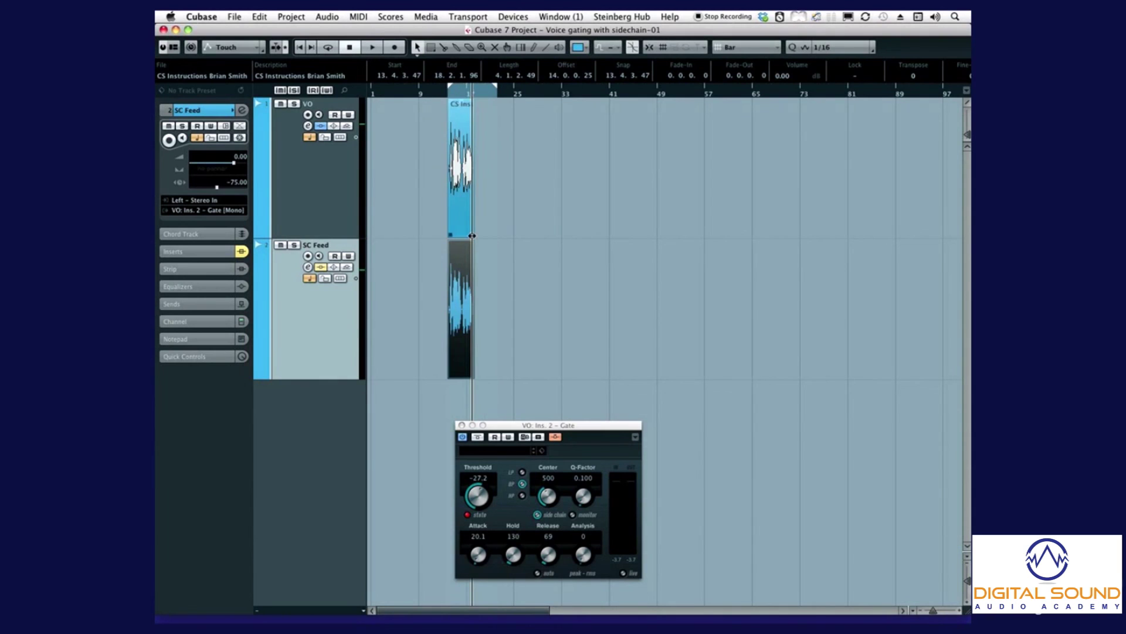
- Extend VO to 83.2.2.106 and SC Feed to 78.2.1.61, then play the full voiceover
drag(473, 235, 860, 236)
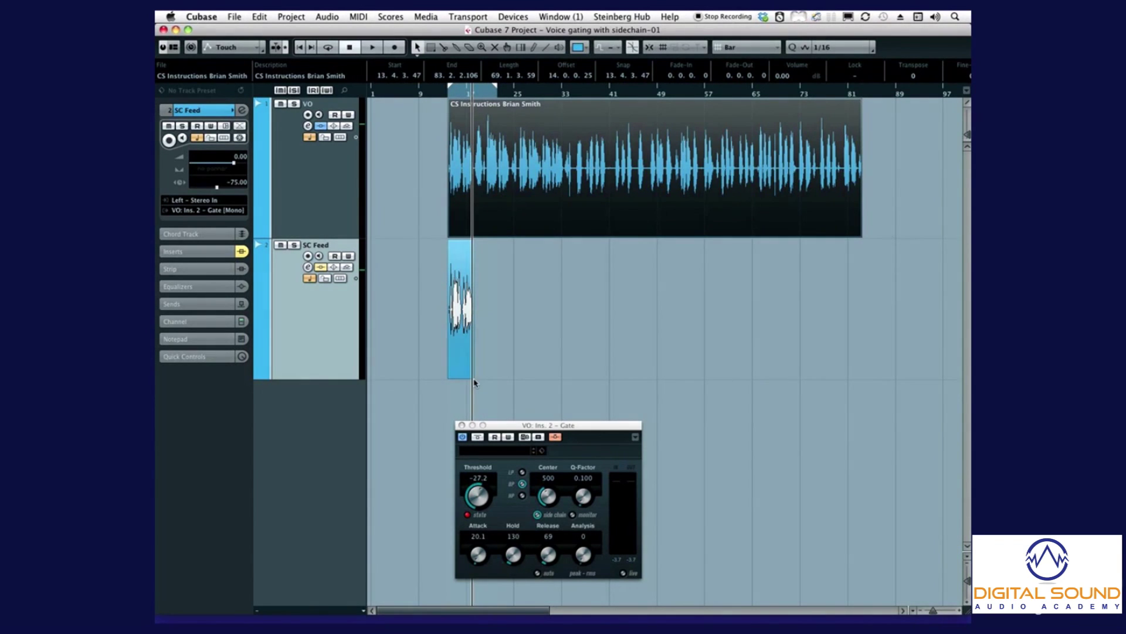
drag(471, 376, 829, 378)
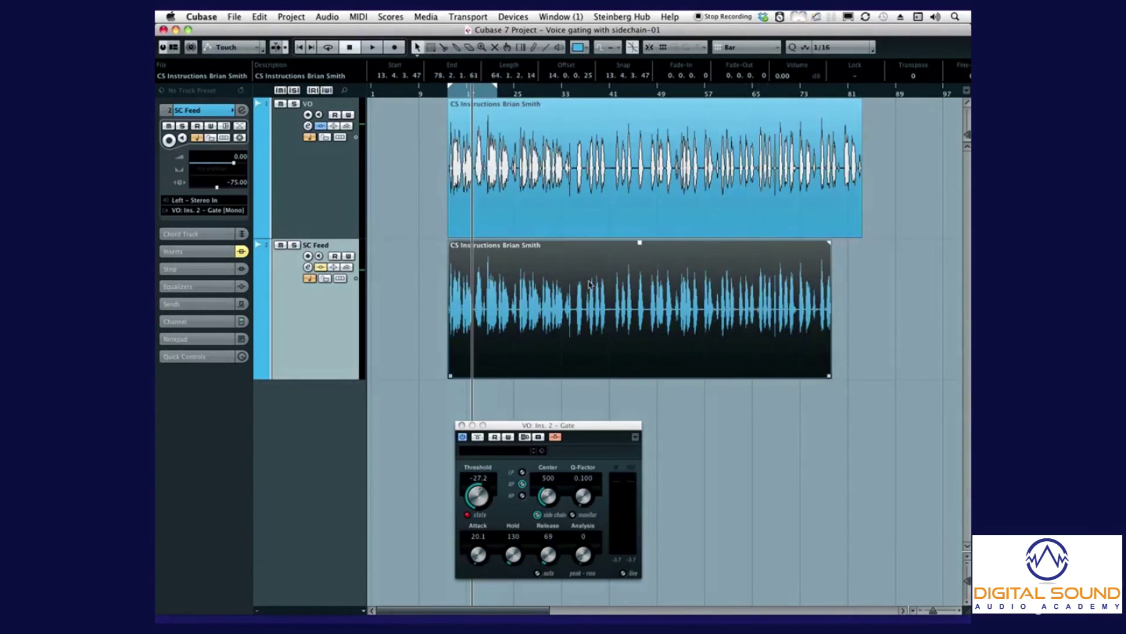
click(600, 188)
key(p)
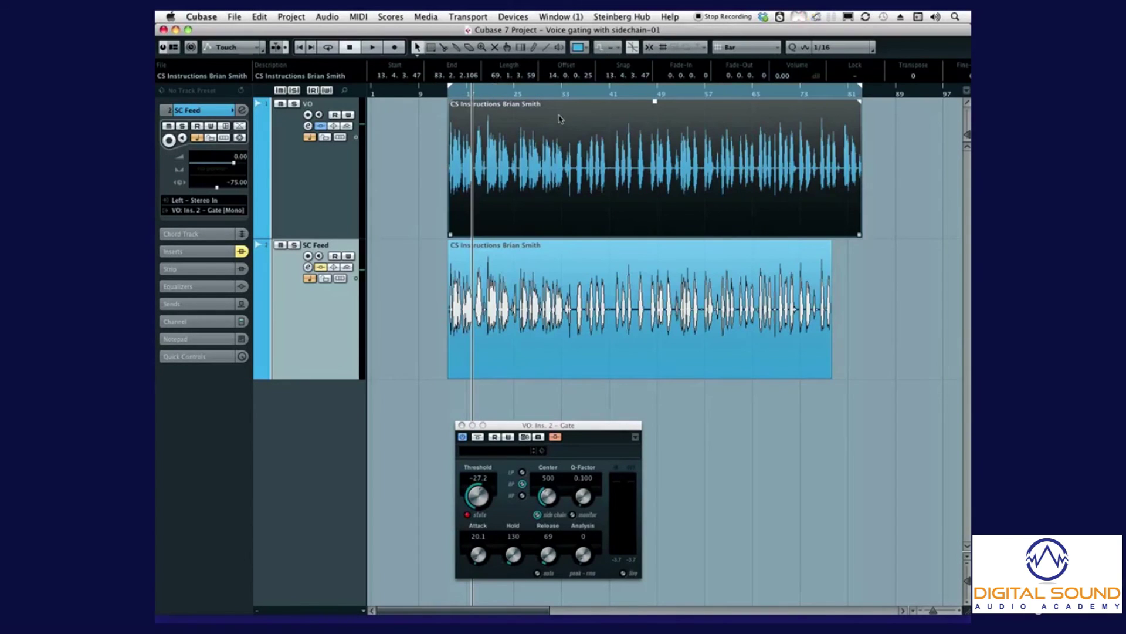
click(554, 94)
key(space)
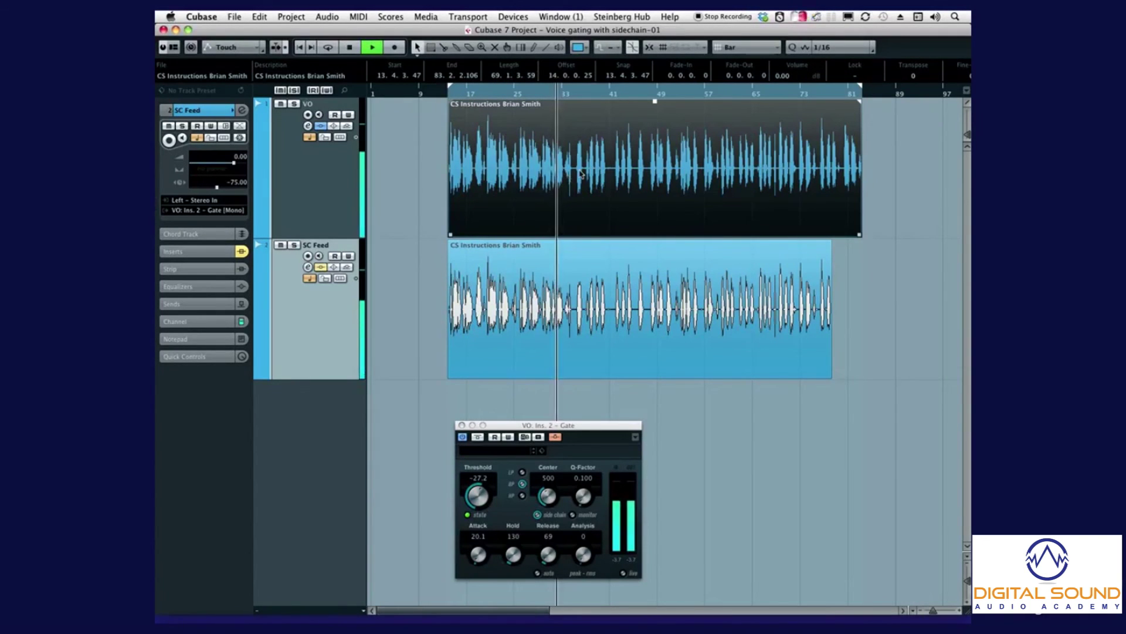